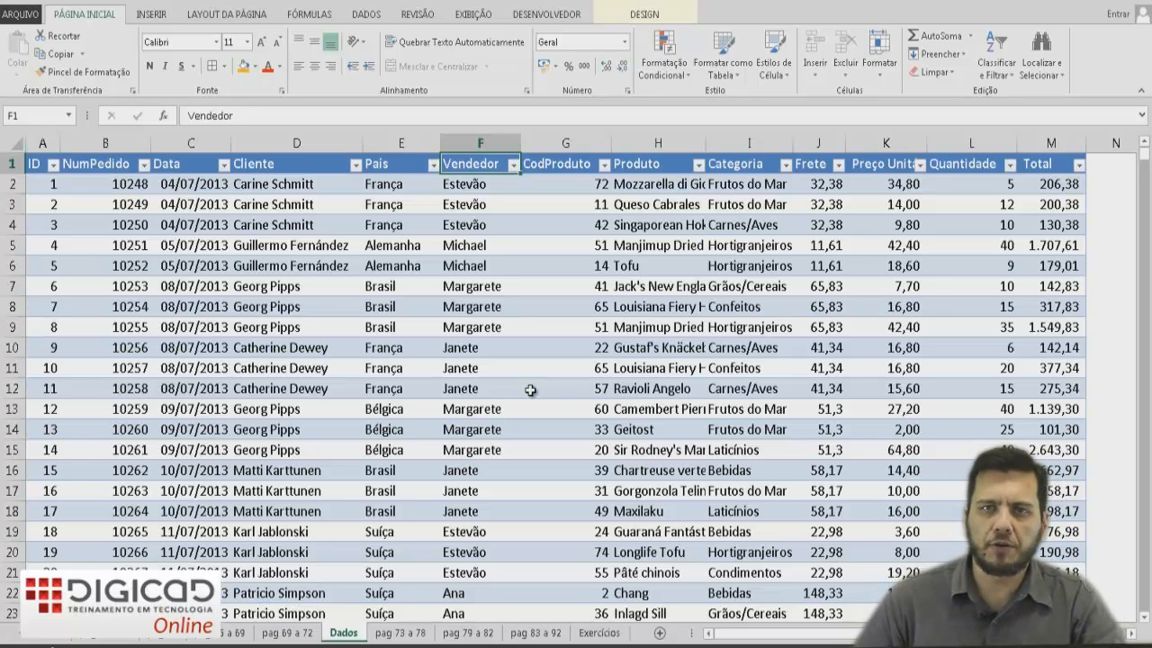
# Switch between the summary sheet and the Dados sheet, inspecting the Pais, Vendedor and Total columns of the data table.
pyautogui.click(407, 634)
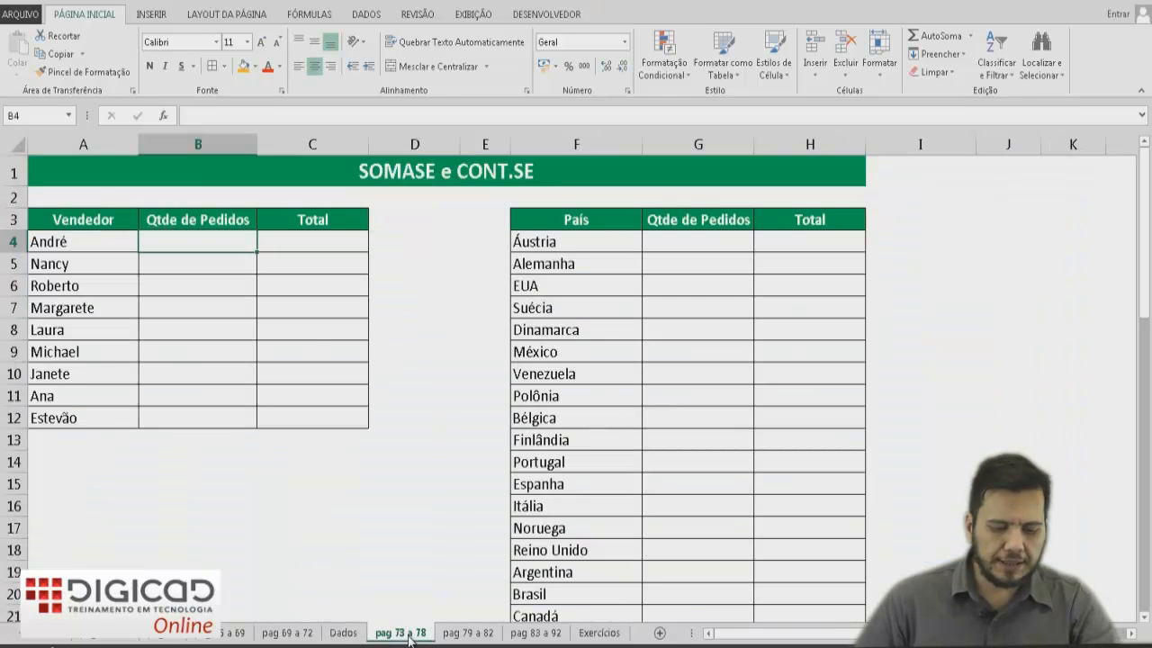
pyautogui.click(361, 634)
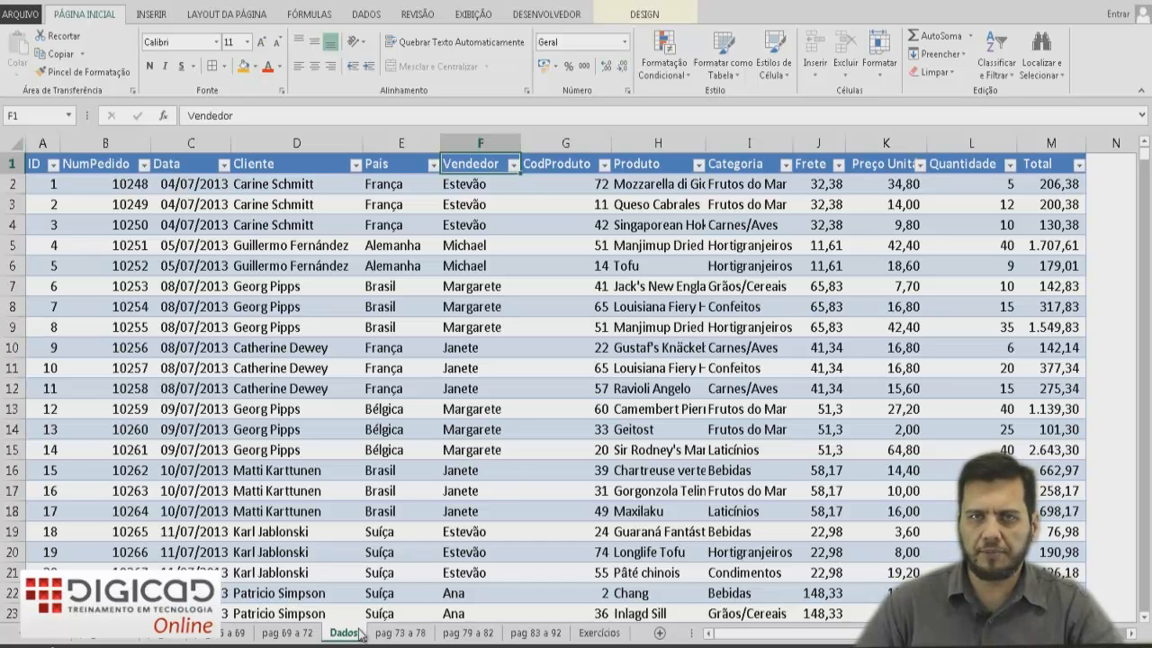
pyautogui.click(500, 456)
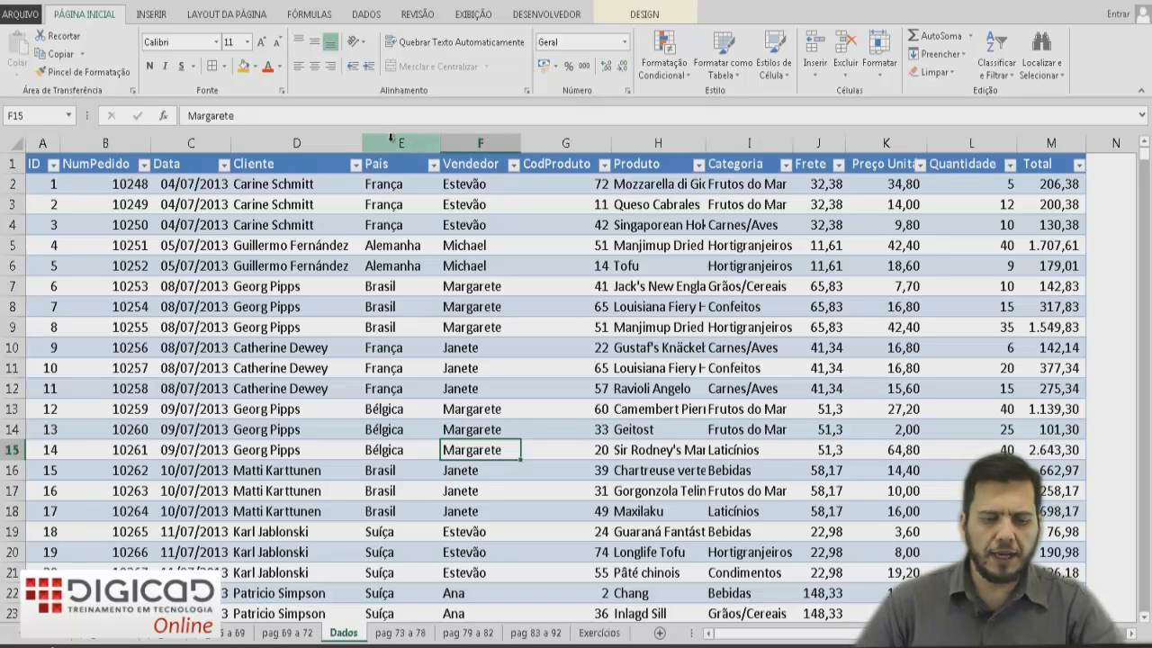
pyautogui.click(391, 136)
pyautogui.click(474, 137)
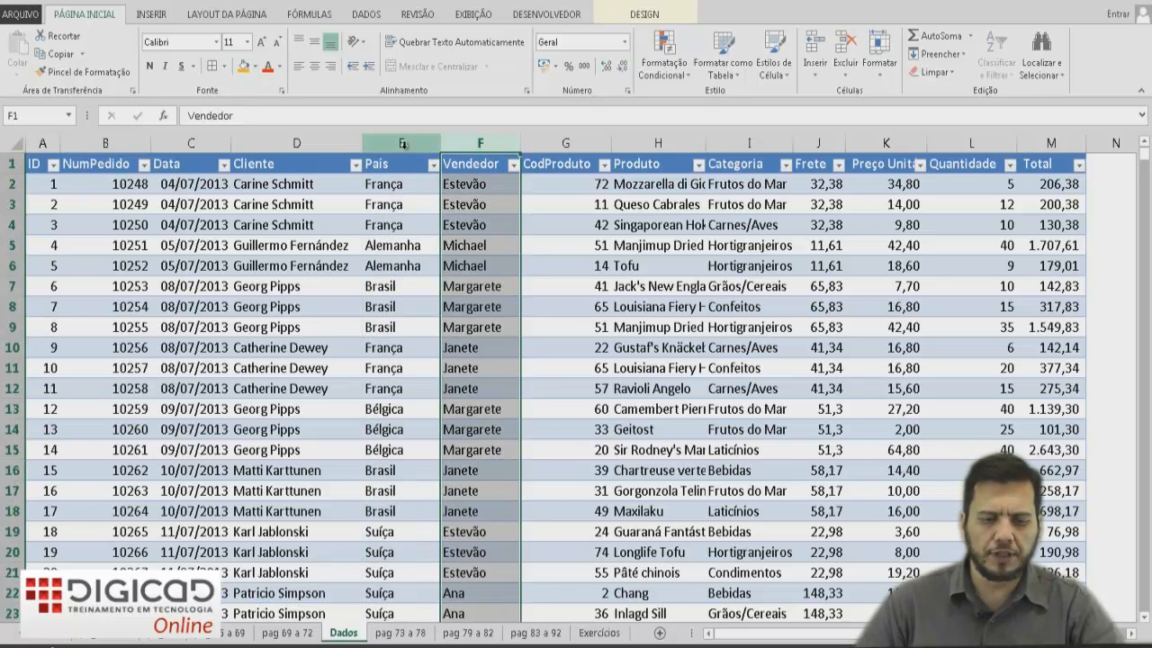
pyautogui.click(399, 139)
pyautogui.click(1048, 137)
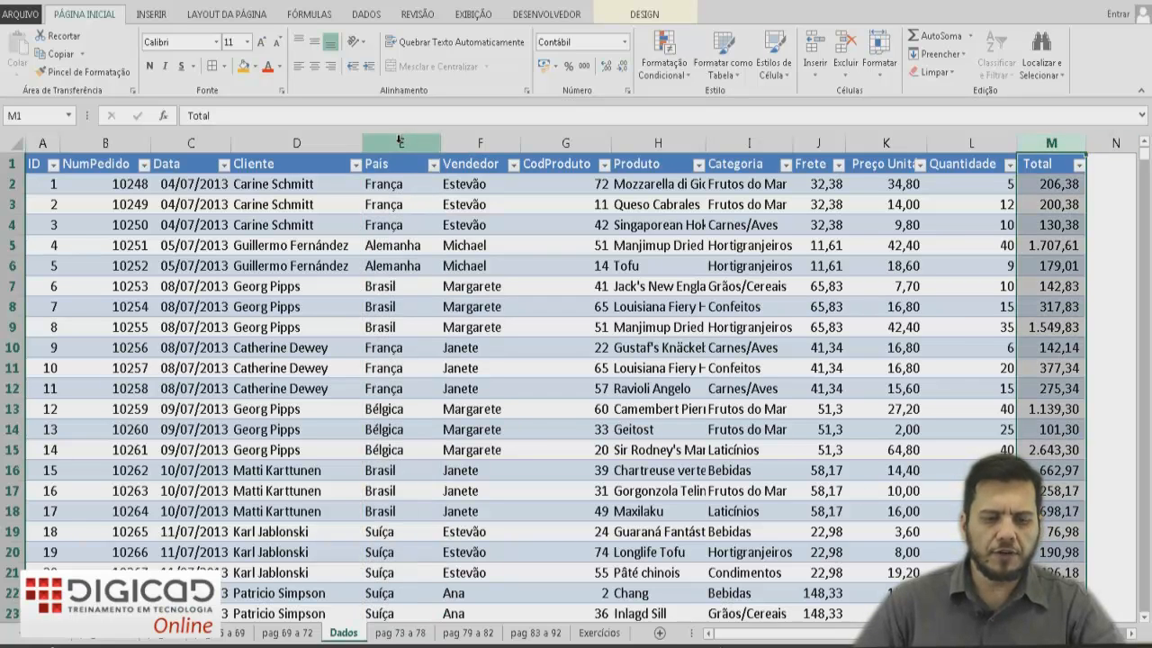
# Select the entire Pais column of the data table and define the range name PAISES for it.
pyautogui.click(400, 140)
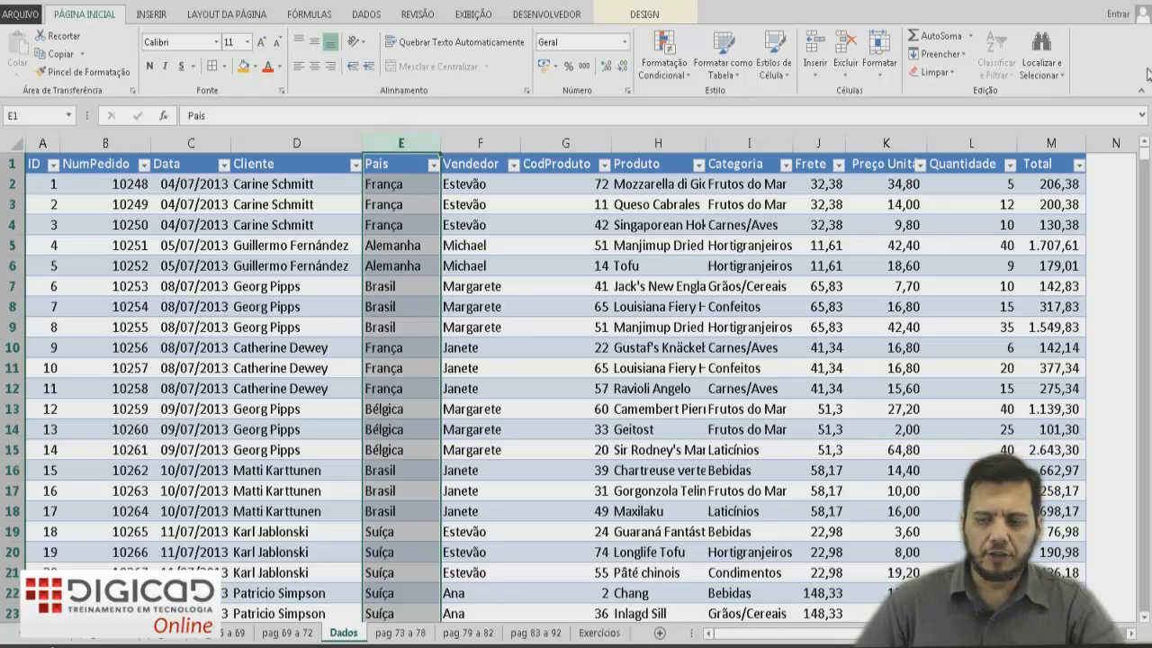
pyautogui.moveTo(1143, 160); pyautogui.dragTo(1124, 617)
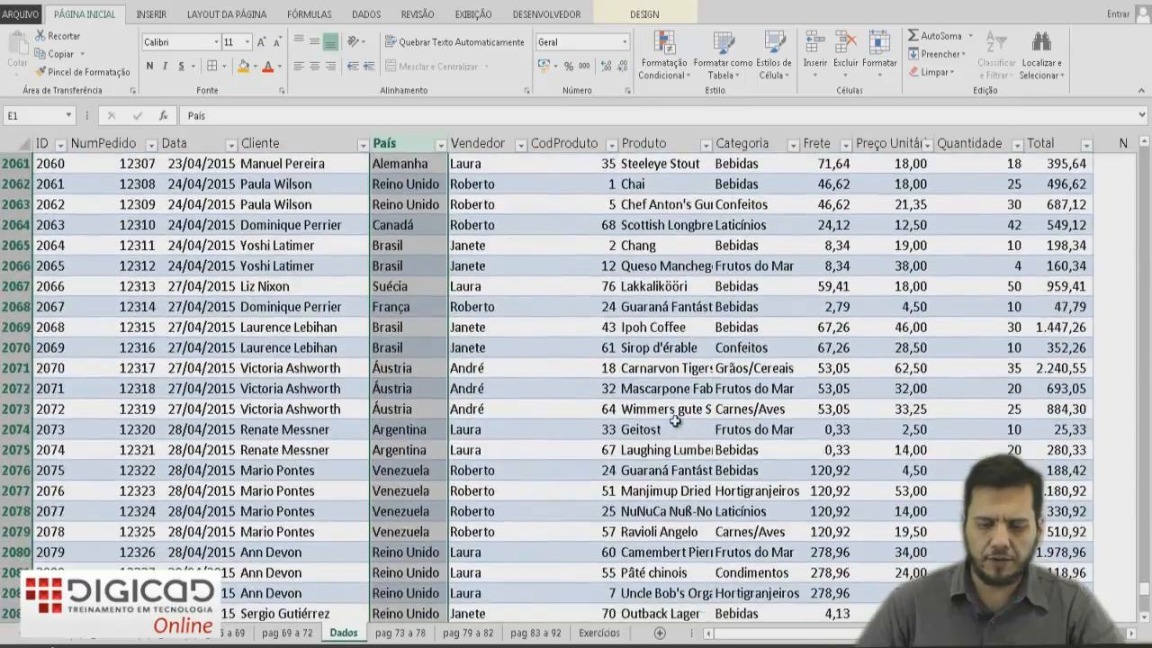
pyautogui.scroll(-20, 674, 419)
pyautogui.scroll(-5, 645, 447)
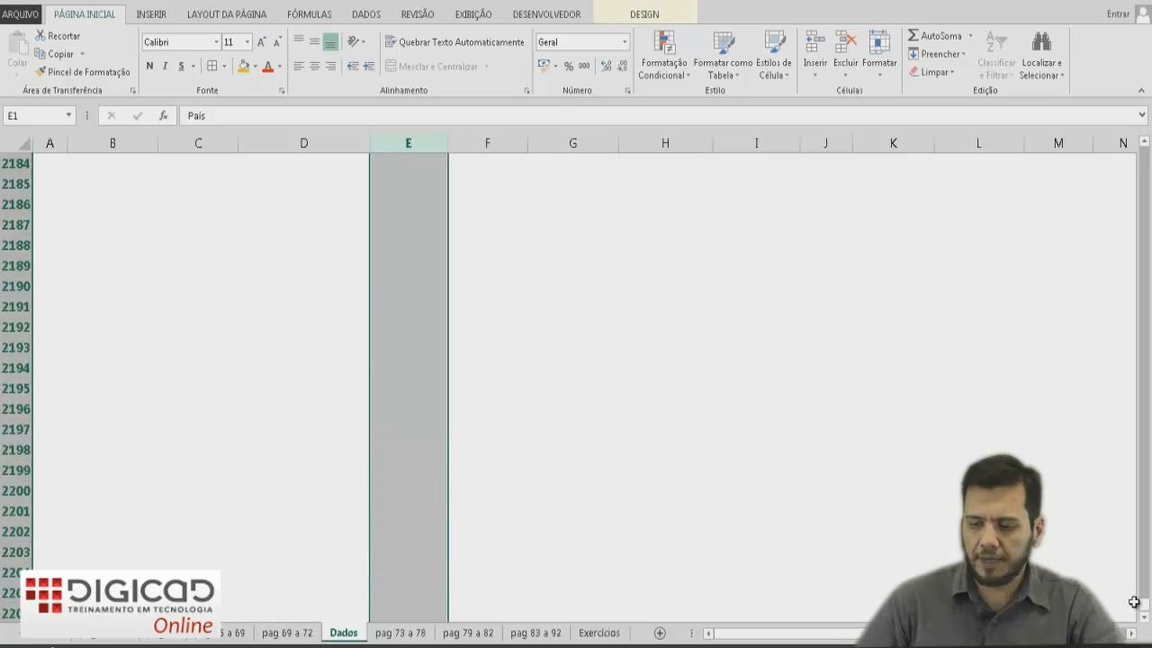
pyautogui.moveTo(1145, 609); pyautogui.dragTo(1146, 155)
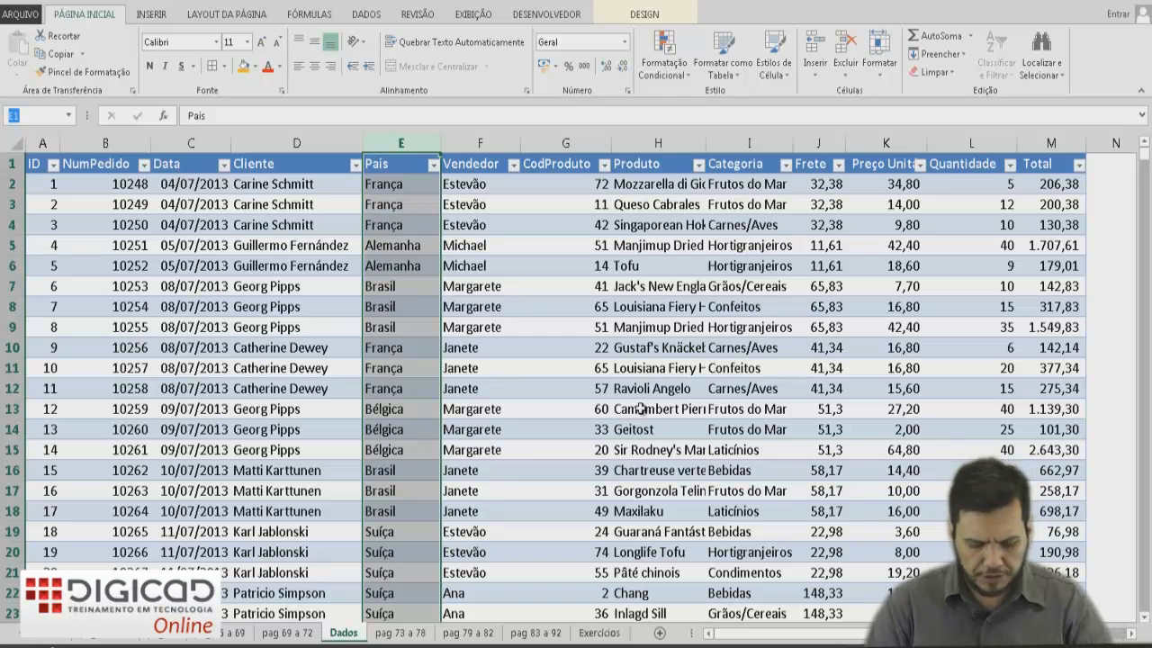
pyautogui.write('PAISES')
pyautogui.press('Return')
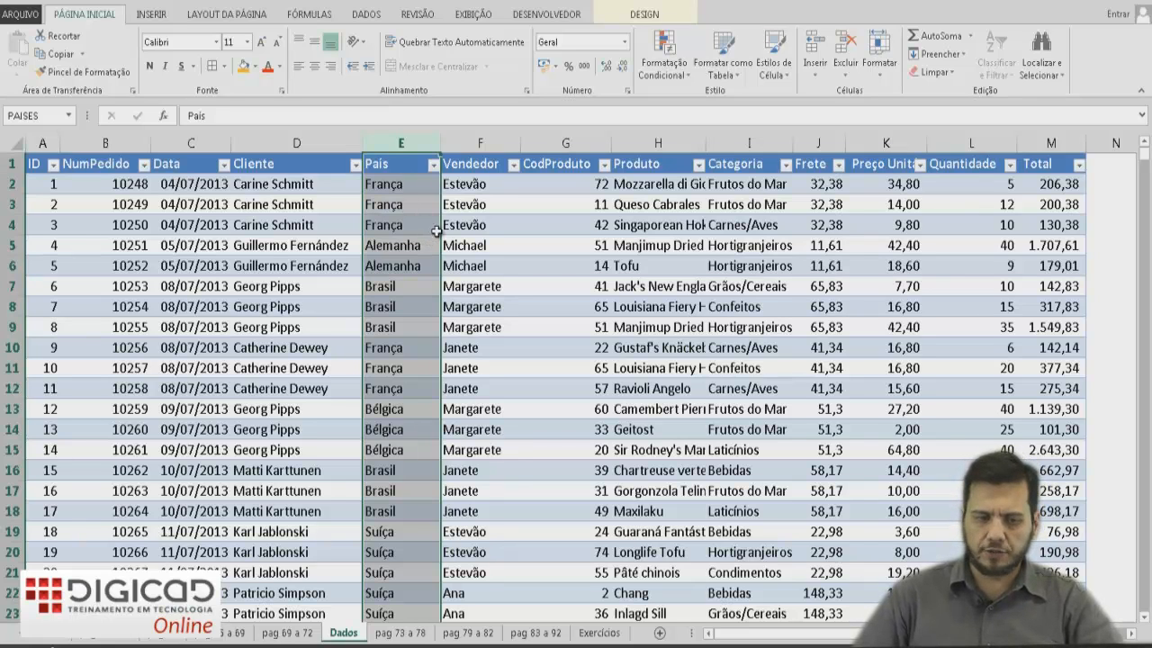
# Select the Vendedor column and define the range name VENDEDORES for it.
pyautogui.click(489, 143)
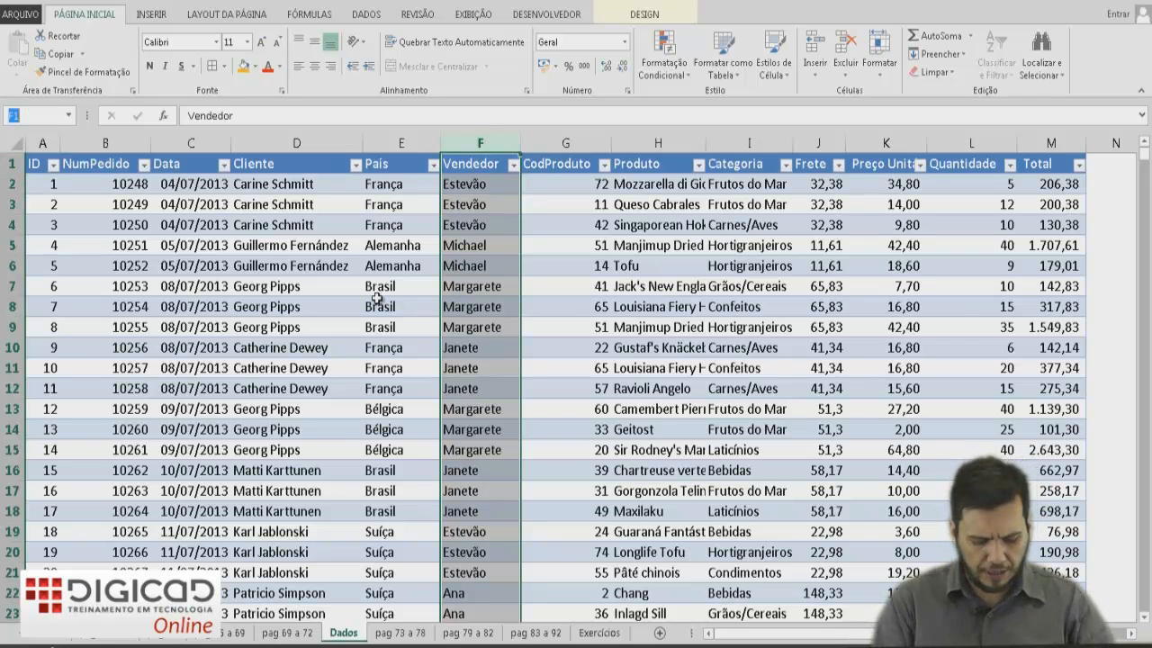
pyautogui.write('VENDEDORES')
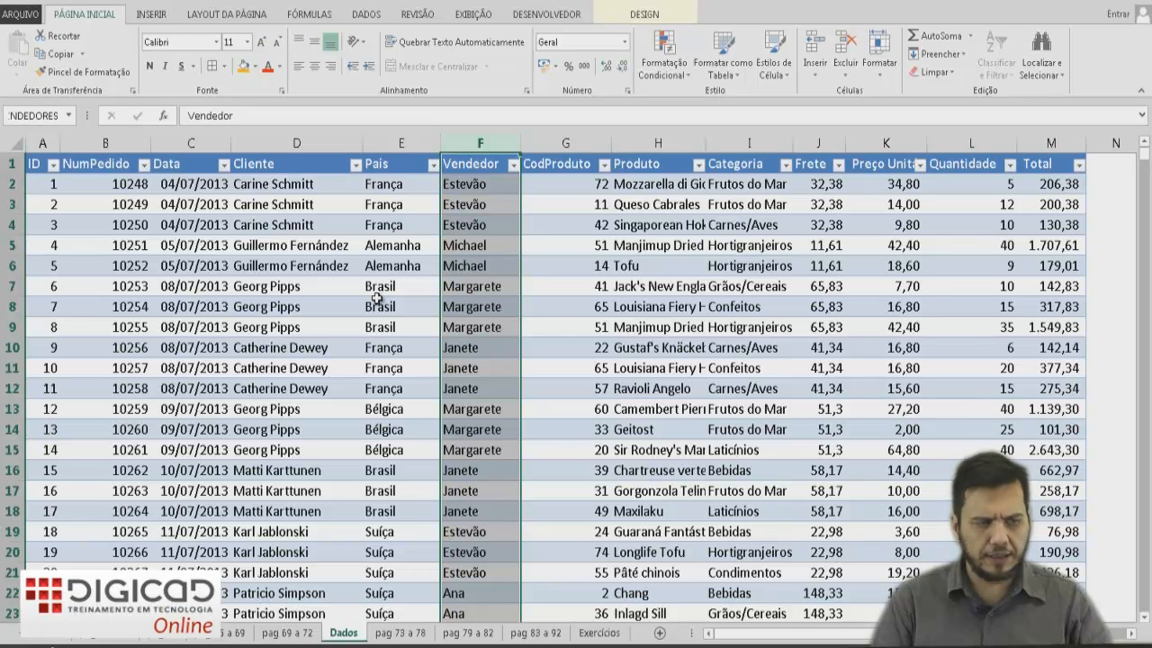
pyautogui.press('Return')
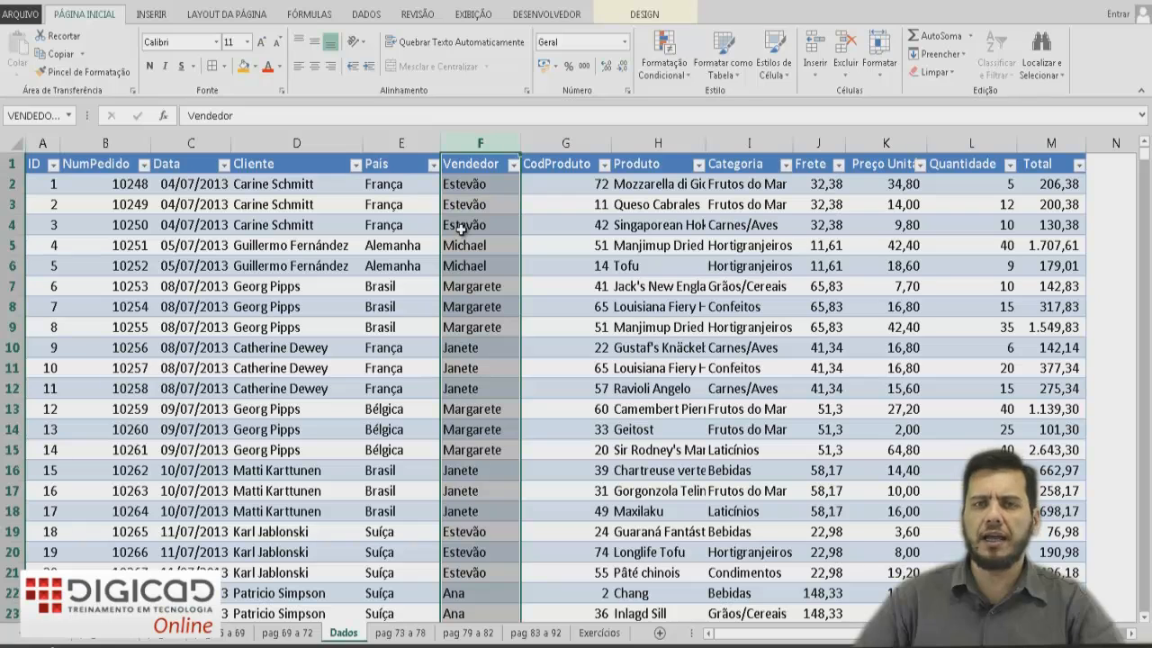
# Select the Total column and define the range name TOTAIS for it.
pyautogui.click(1060, 144)
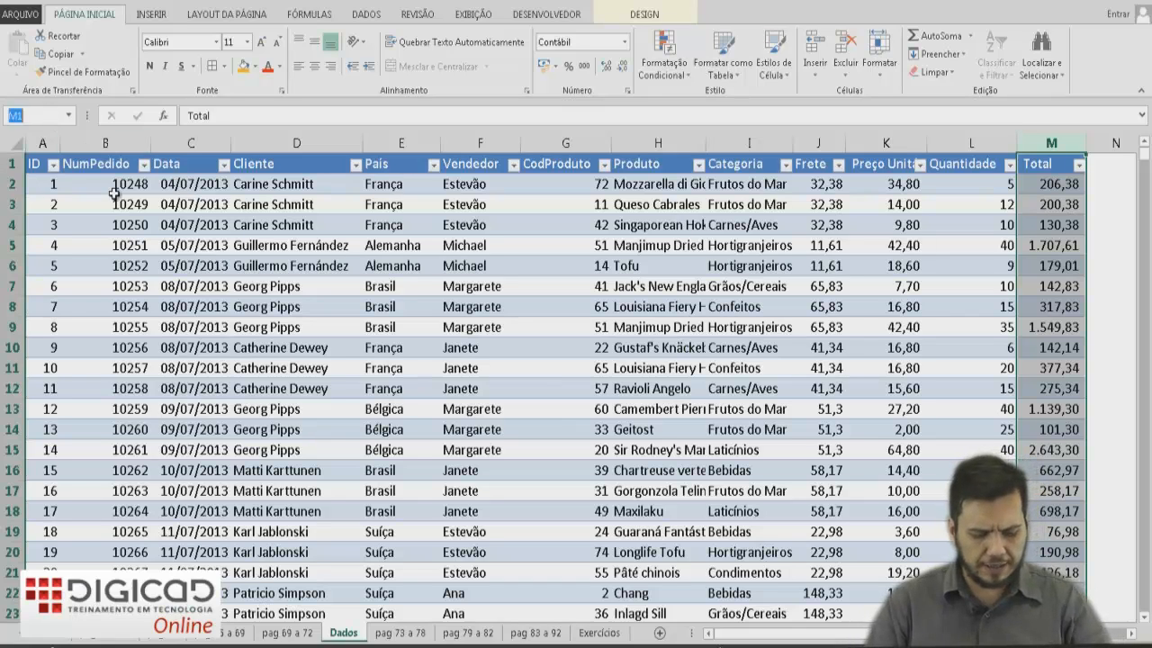
pyautogui.write('TOTAIS')
pyautogui.press('Return')
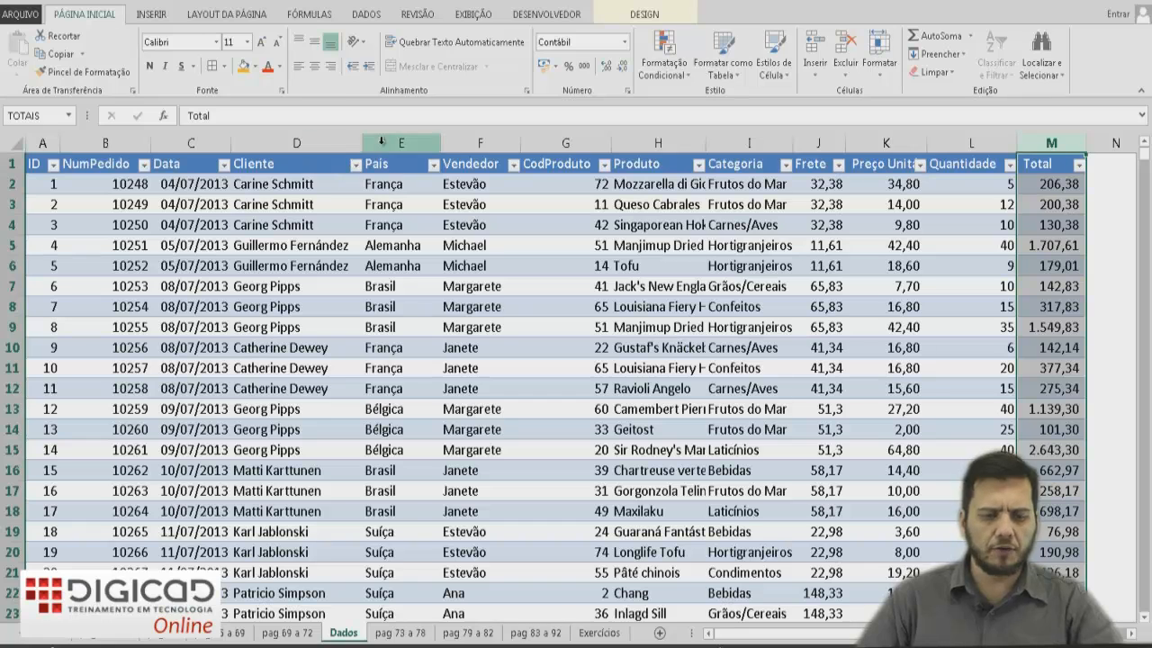
# Check the defined names by reselecting the Pais, Vendedor and Total columns.
pyautogui.click(419, 144)
pyautogui.click(459, 137)
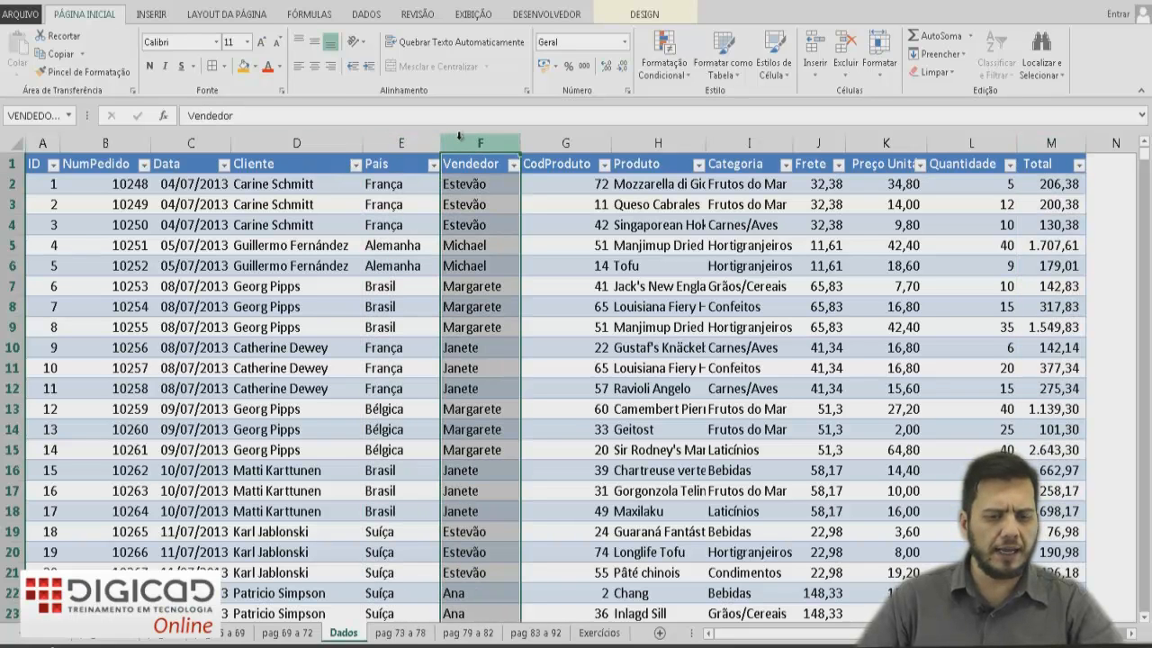
pyautogui.click(1051, 143)
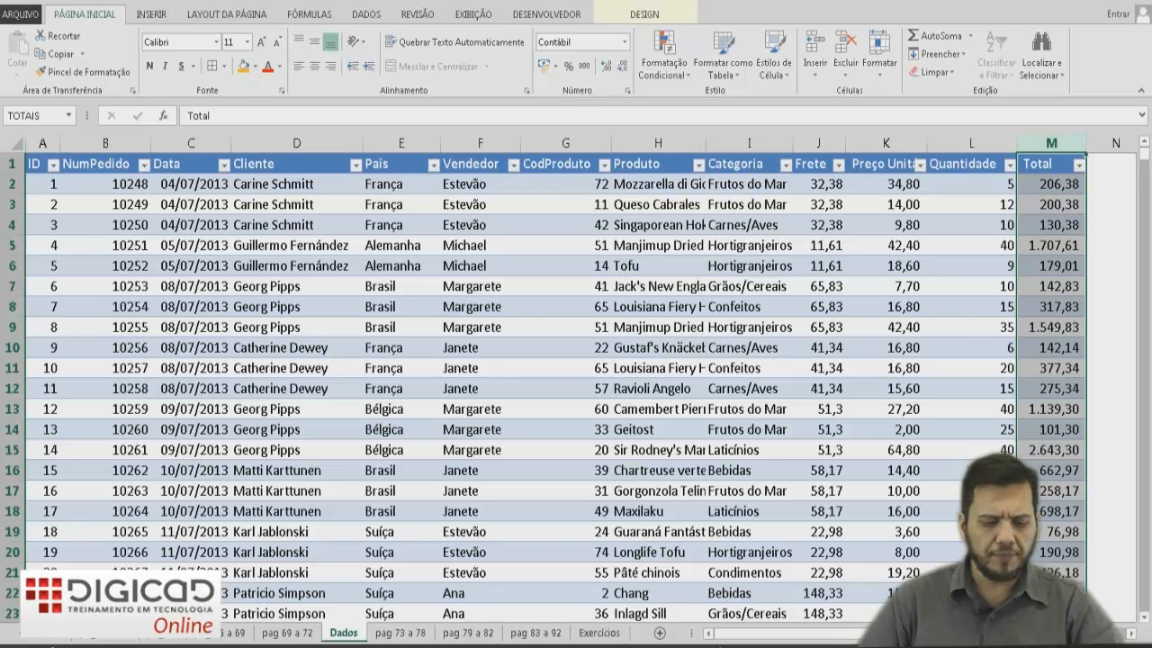
# Open the pag 73 a 78 sheet and review the Vendedor, Qtde de Pedidos and Total cells for André.
pyautogui.click(400, 633)
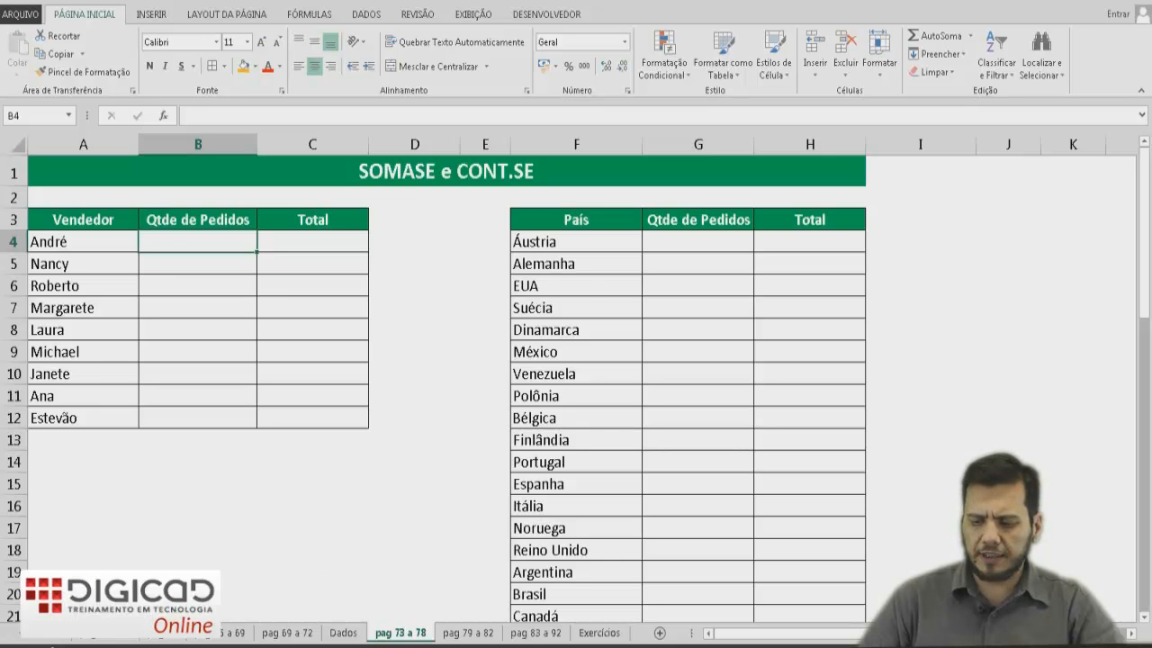
pyautogui.scroll(3, 388, 457)
pyautogui.scroll(1, 388, 457)
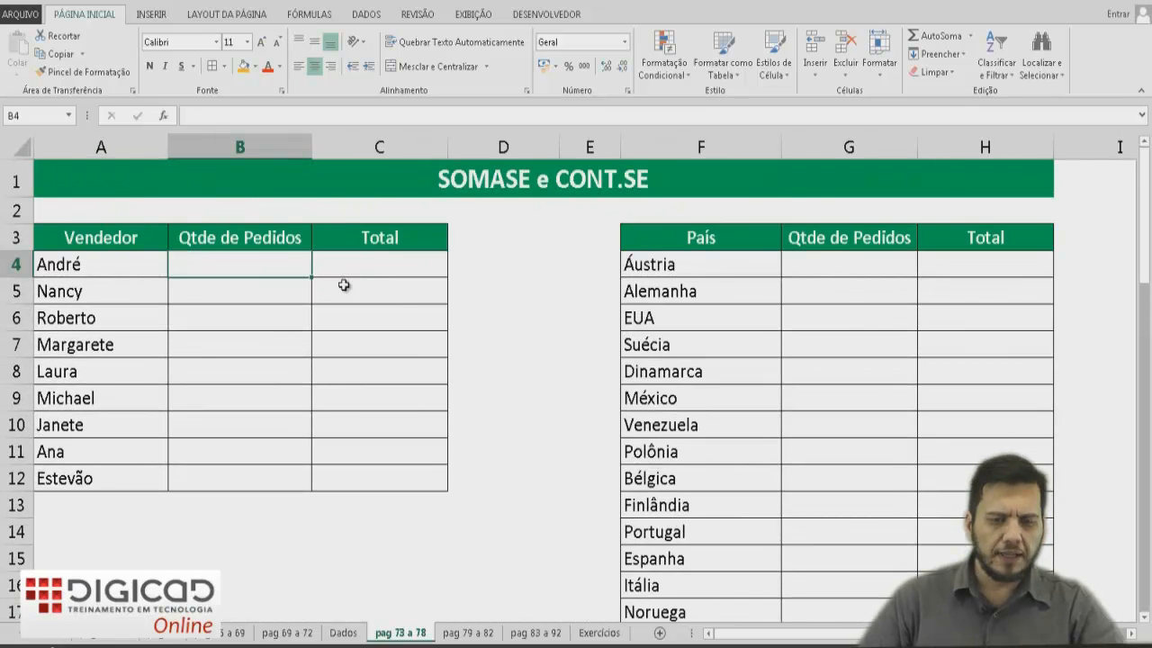
pyautogui.click(72, 262)
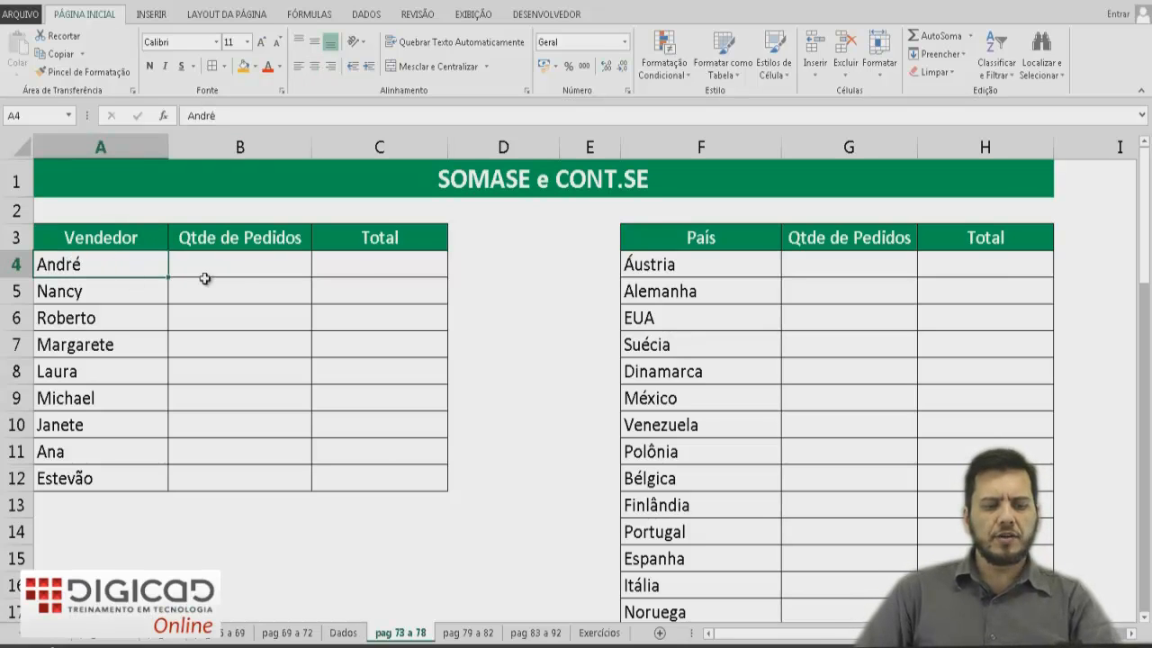
pyautogui.click(246, 270)
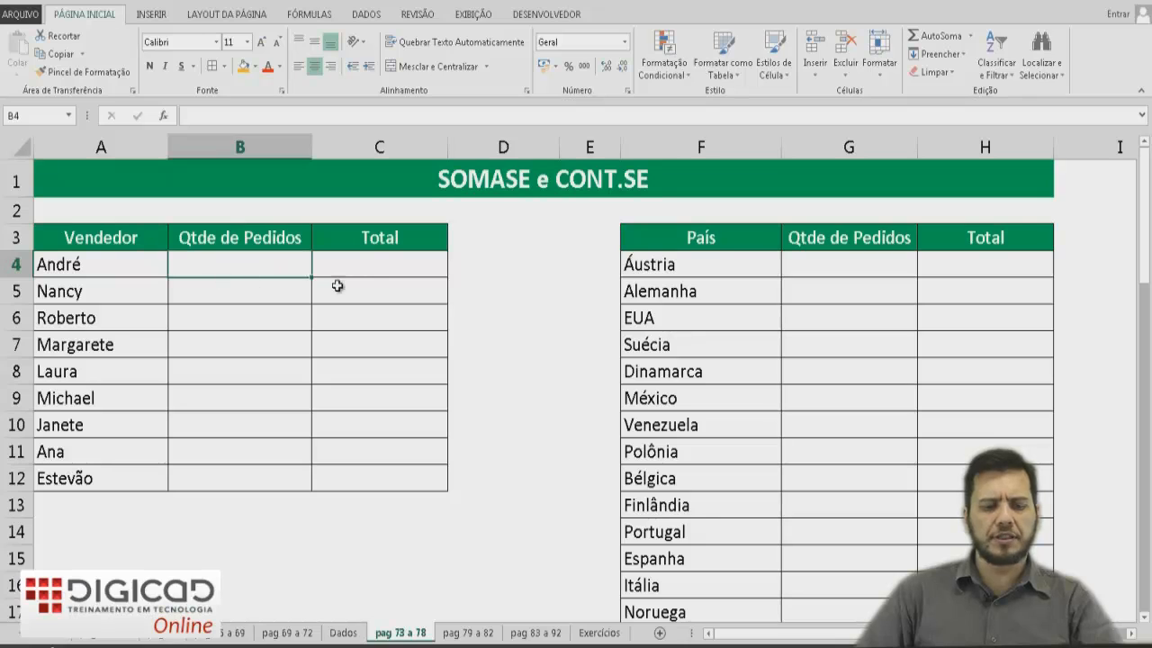
pyautogui.click(367, 266)
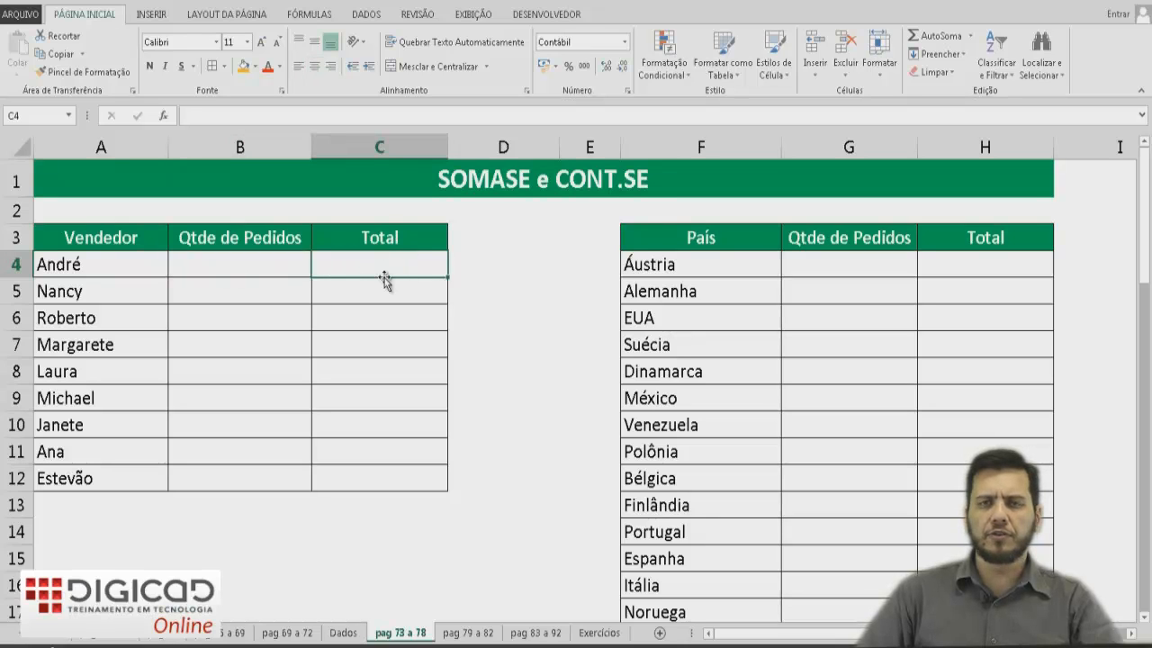
# Return to the Dados sheet and inspect the first order rows of the data table.
pyautogui.click(354, 635)
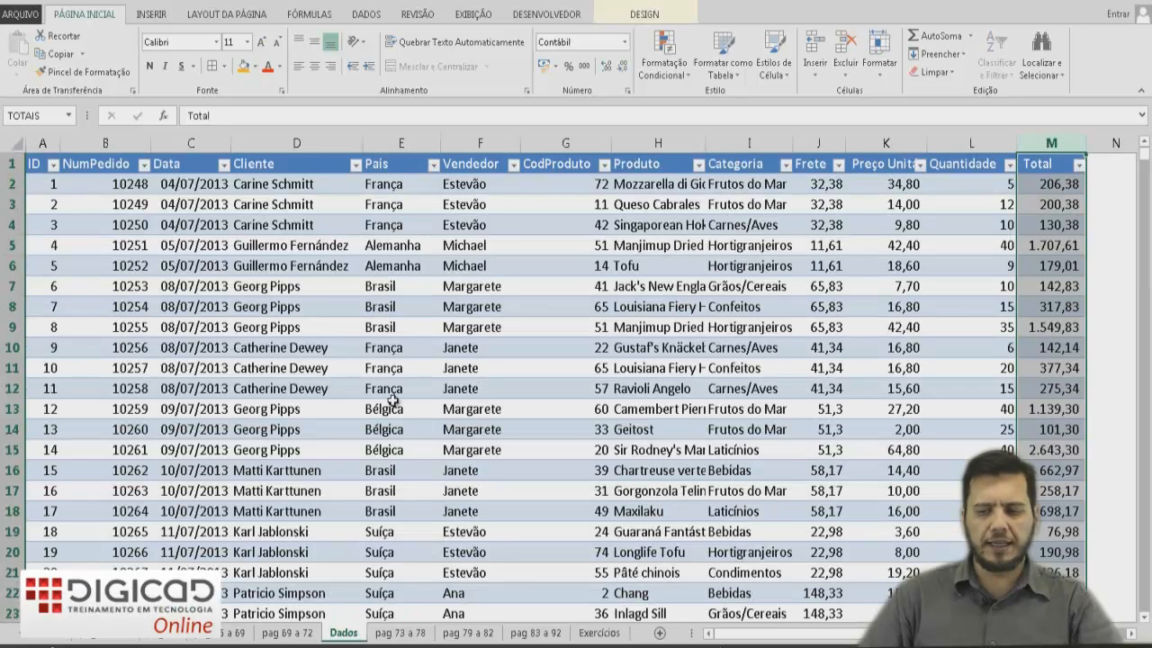
pyautogui.click(393, 361)
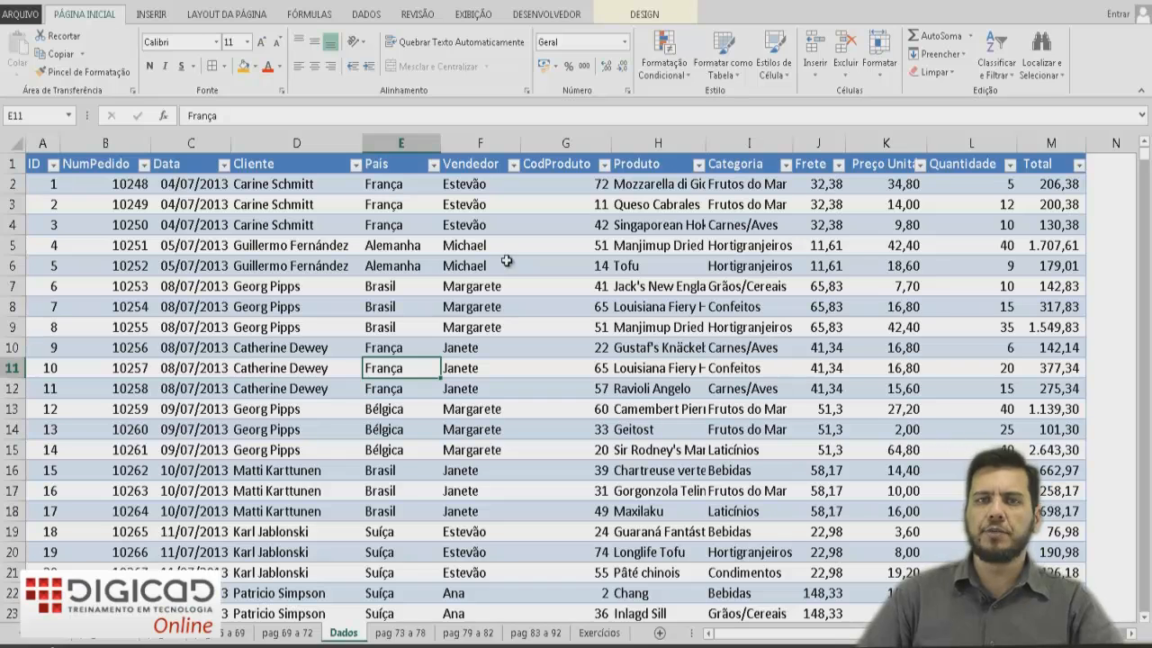
pyautogui.click(12, 183)
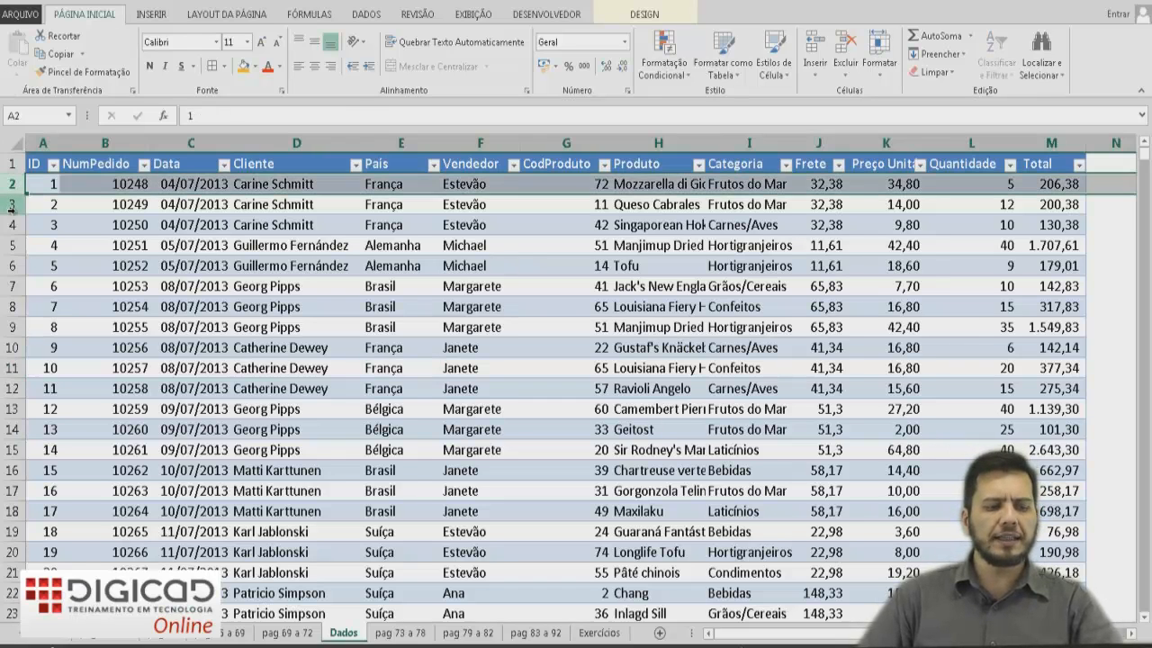
pyautogui.click(11, 204)
pyautogui.click(12, 225)
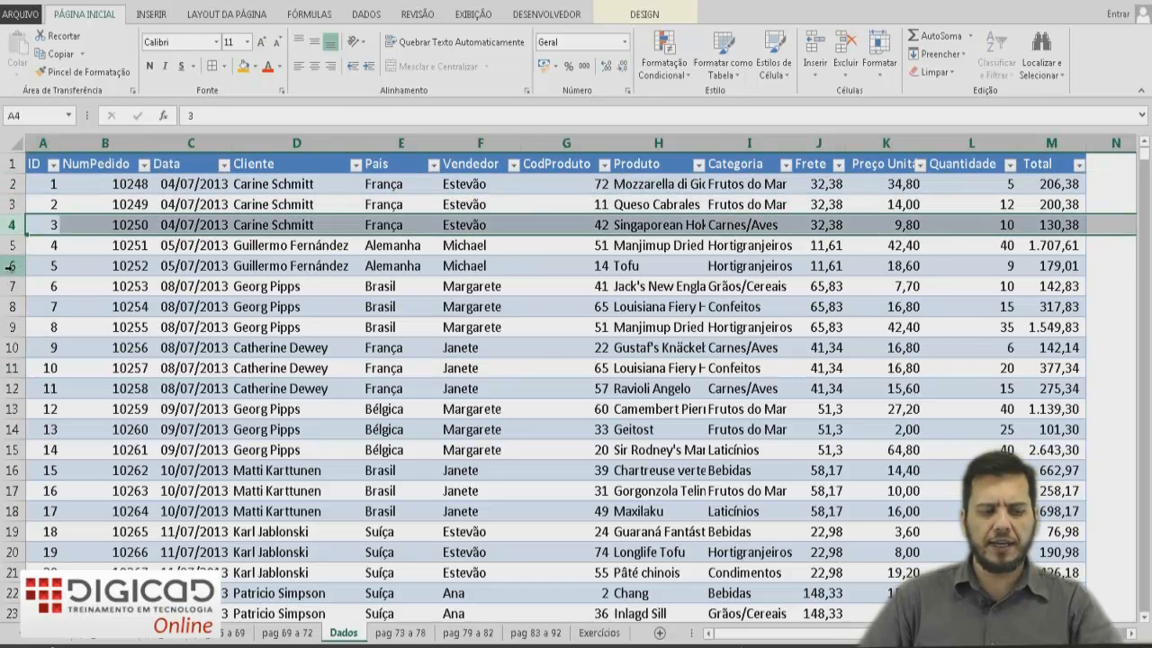
pyautogui.click(13, 266)
pyautogui.click(12, 245)
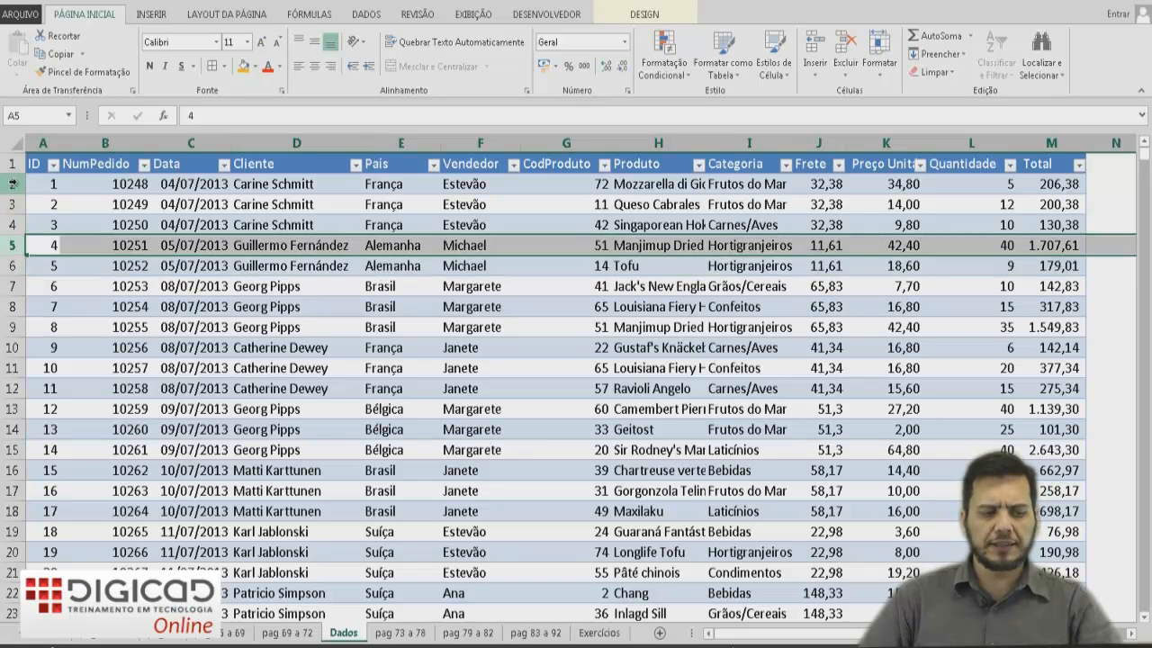
pyautogui.click(11, 183)
pyautogui.click(50, 184)
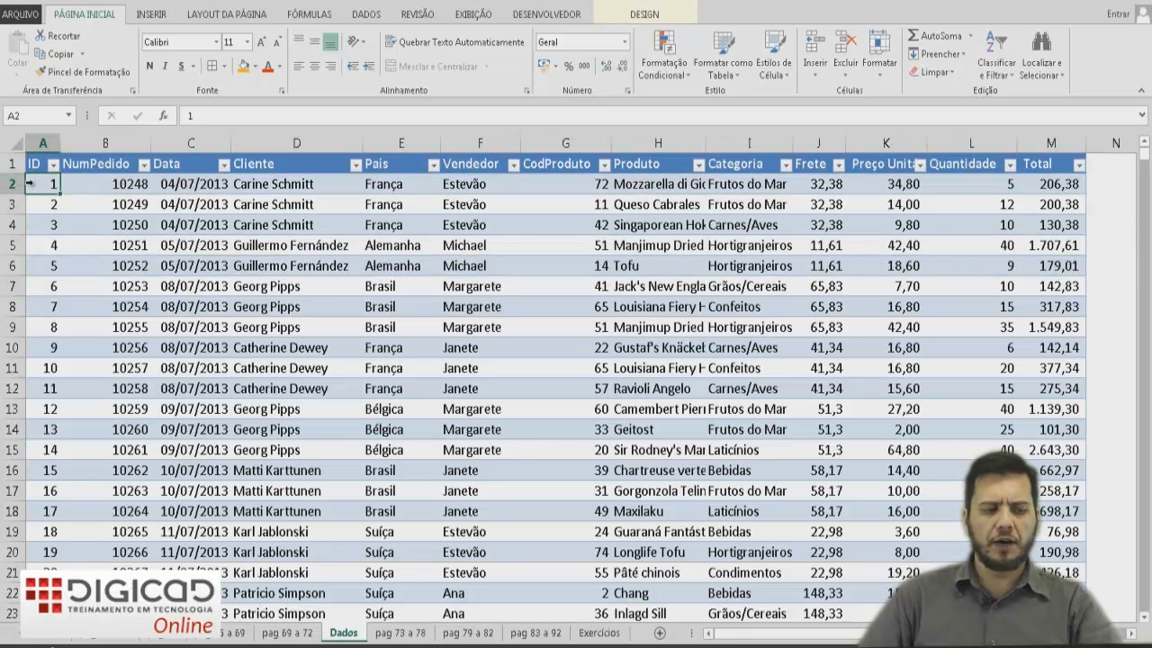
# Inspect each field of the first order across the columns through Total, then return to the summary sheet.
pyautogui.click(131, 184)
pyautogui.click(187, 185)
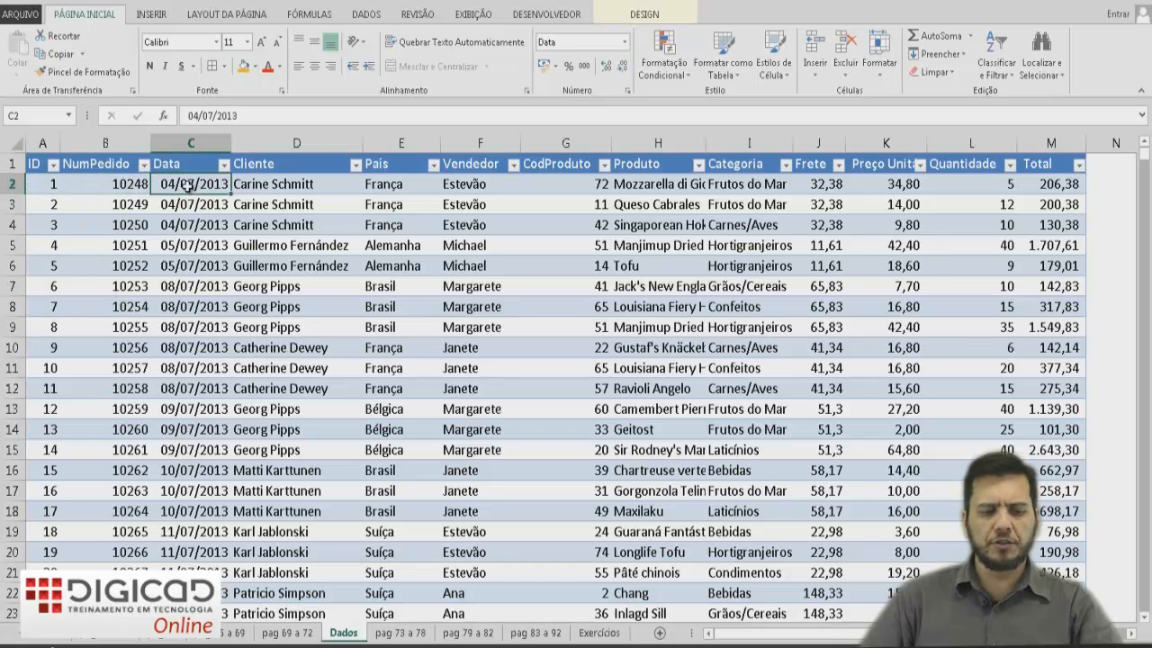
pyautogui.click(273, 185)
pyautogui.click(450, 185)
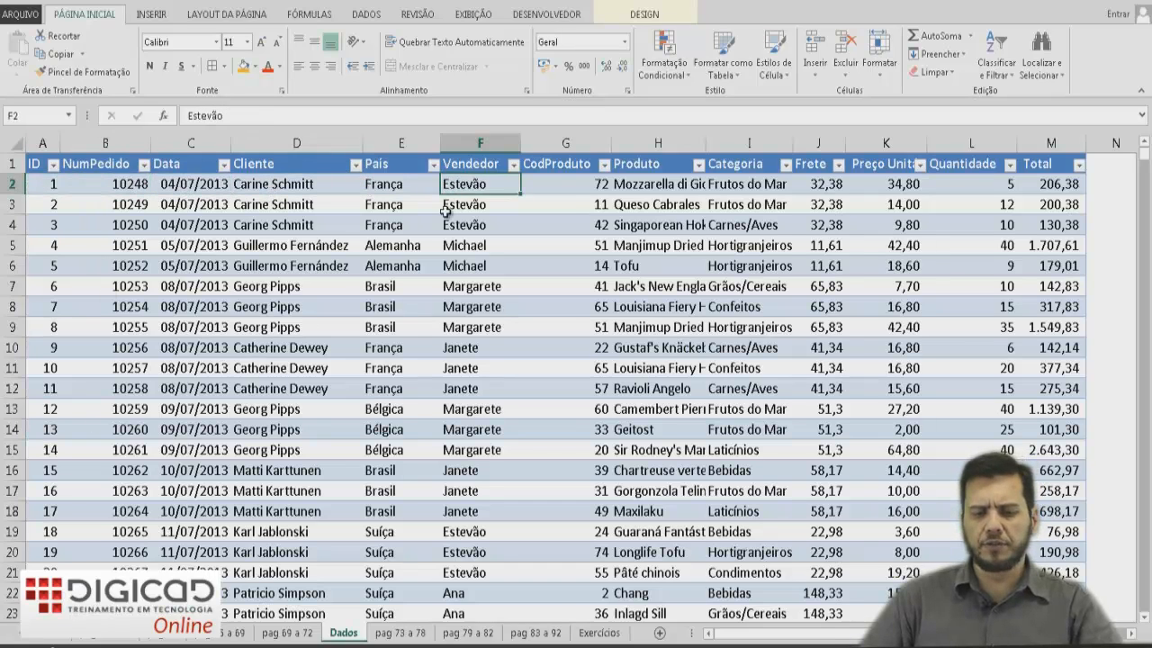
pyautogui.click(570, 186)
pyautogui.click(655, 185)
pyautogui.click(767, 189)
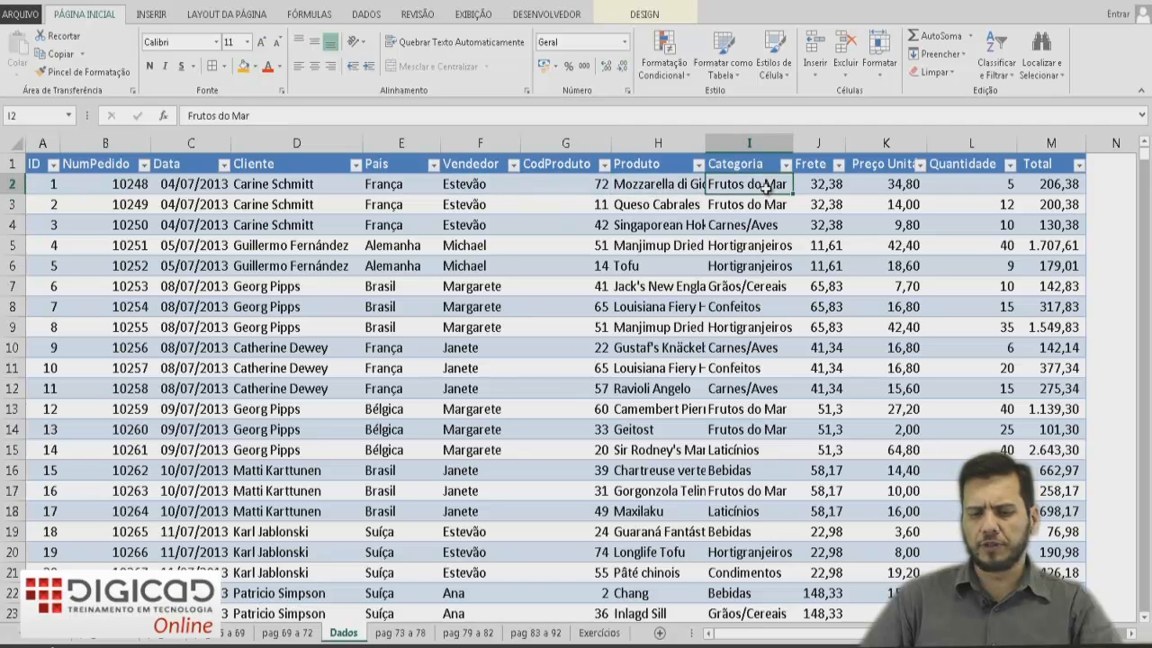
pyautogui.click(824, 190)
pyautogui.click(896, 185)
pyautogui.click(970, 187)
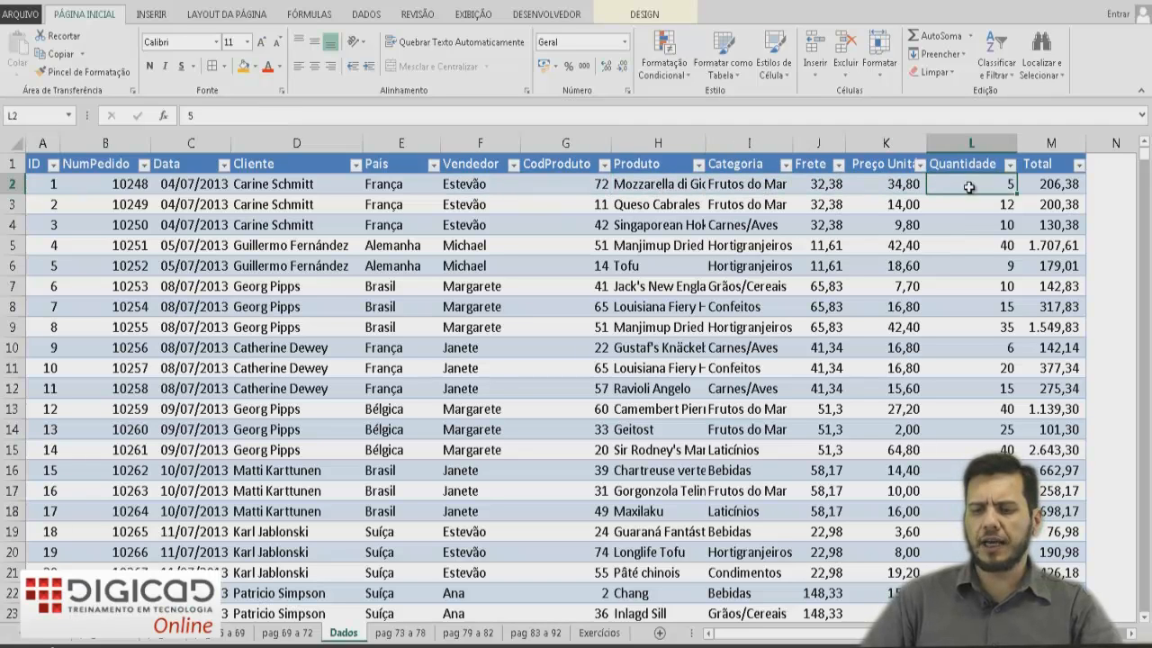
pyautogui.click(1042, 186)
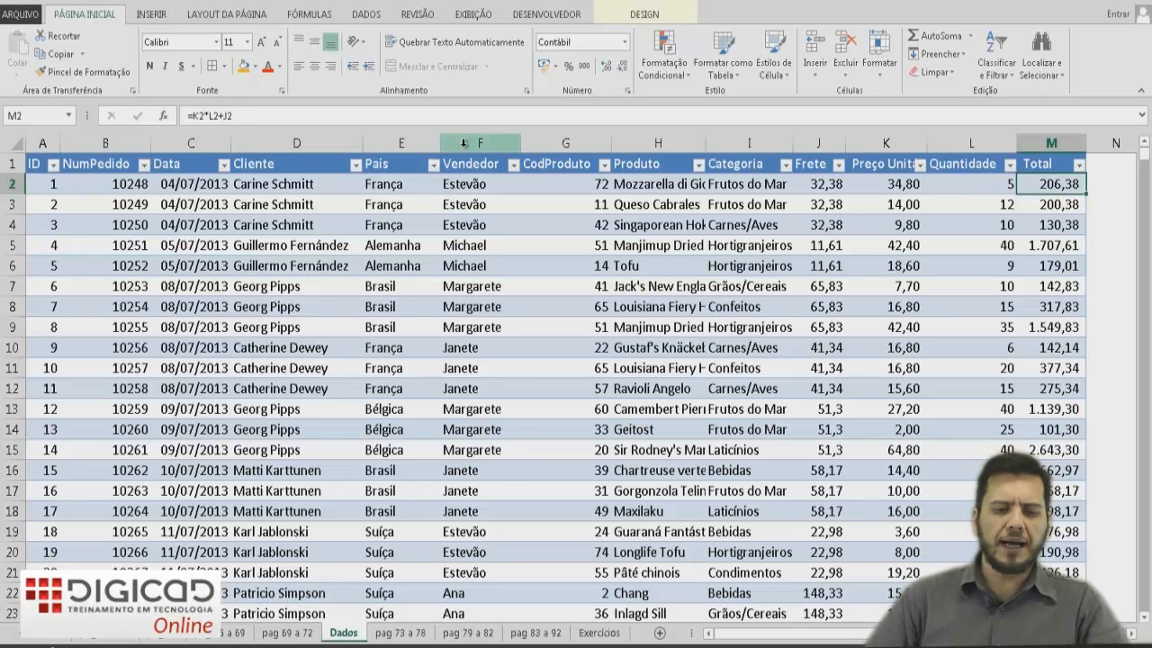
pyautogui.click(464, 141)
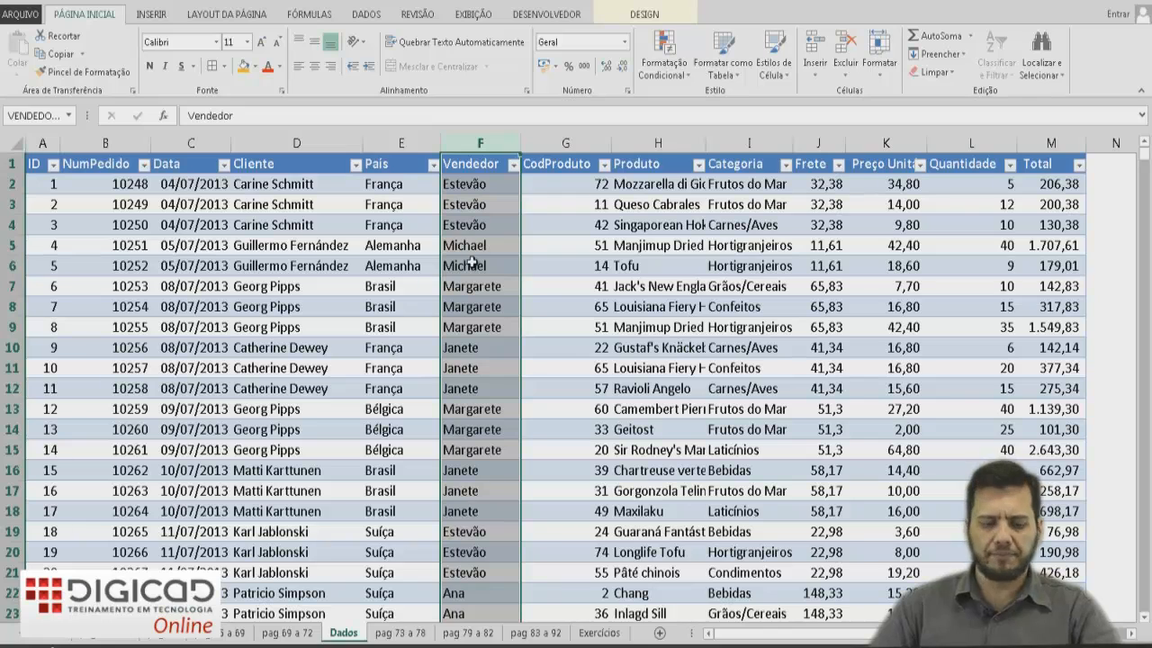
pyautogui.click(394, 634)
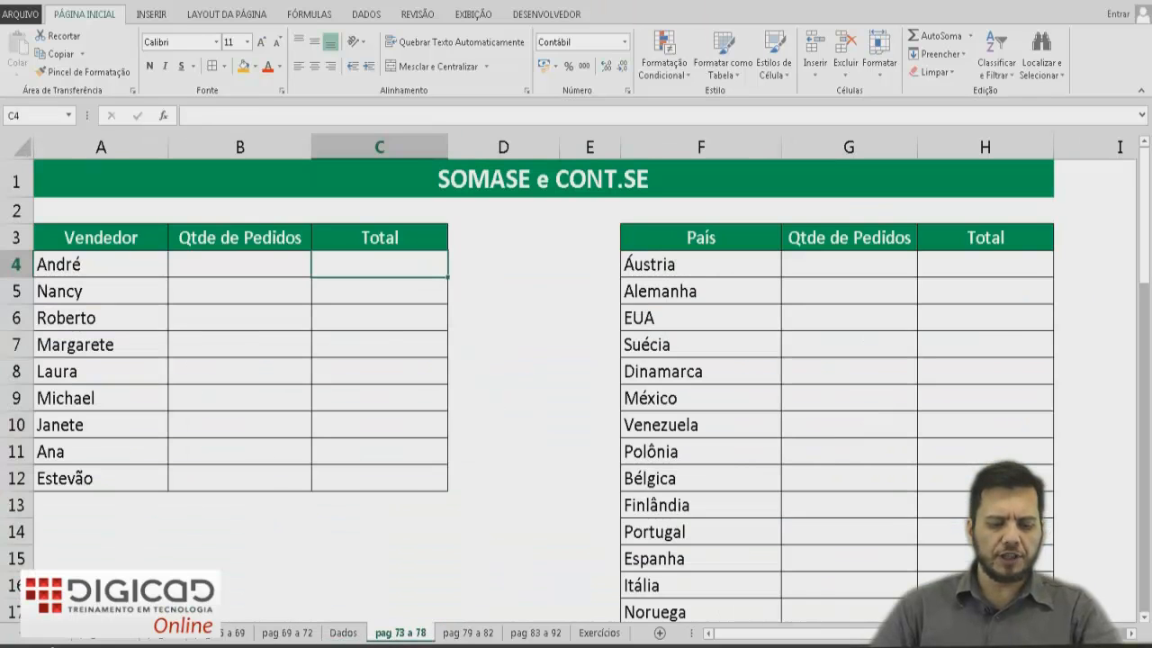
# Count André's orders in B4 with =CONT.SE(VENDEDORES;A4) and fill the formula down to Estevão's row.
pyautogui.click(224, 264)
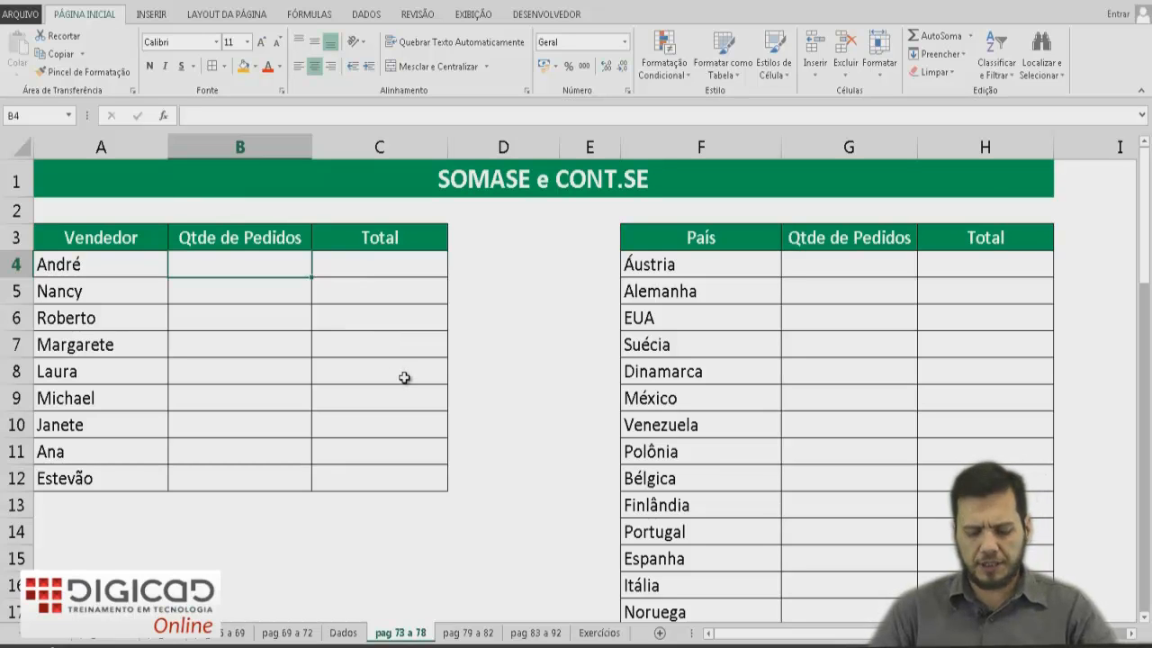
pyautogui.write('=CONT')
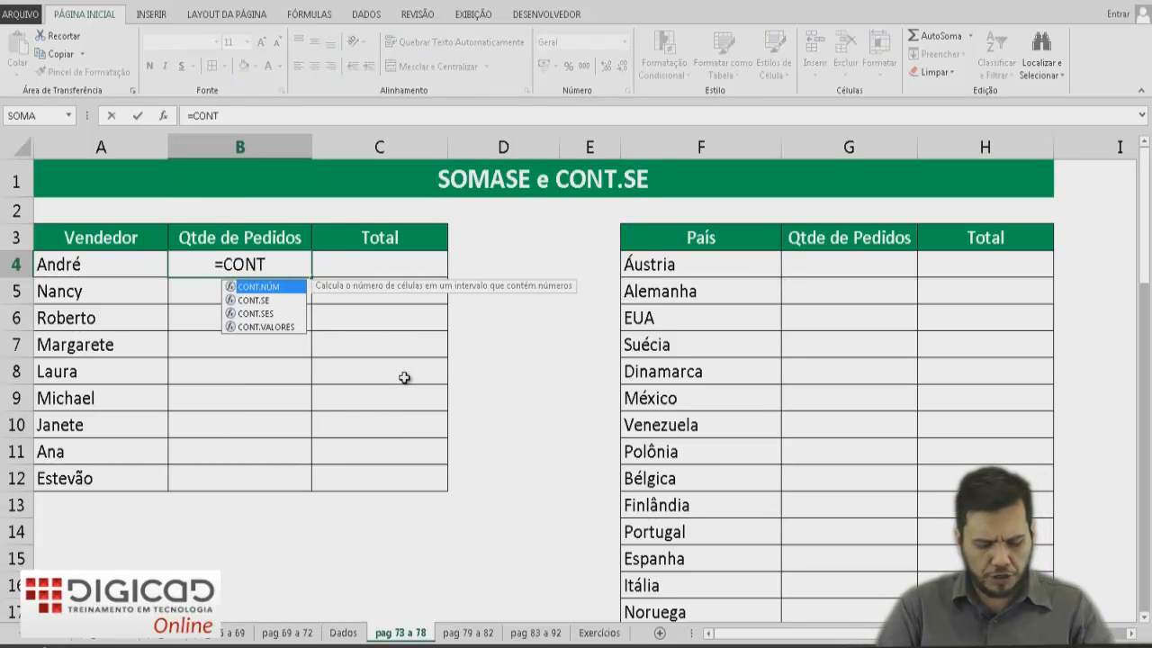
pyautogui.write('.SE(')
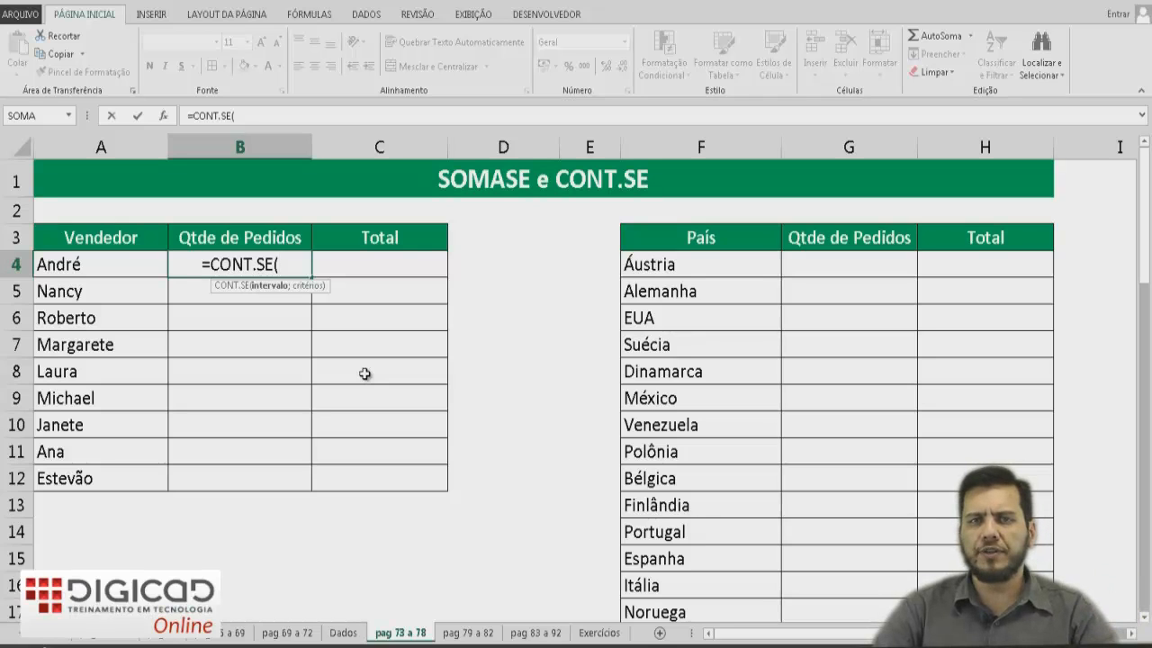
pyautogui.write('VEND')
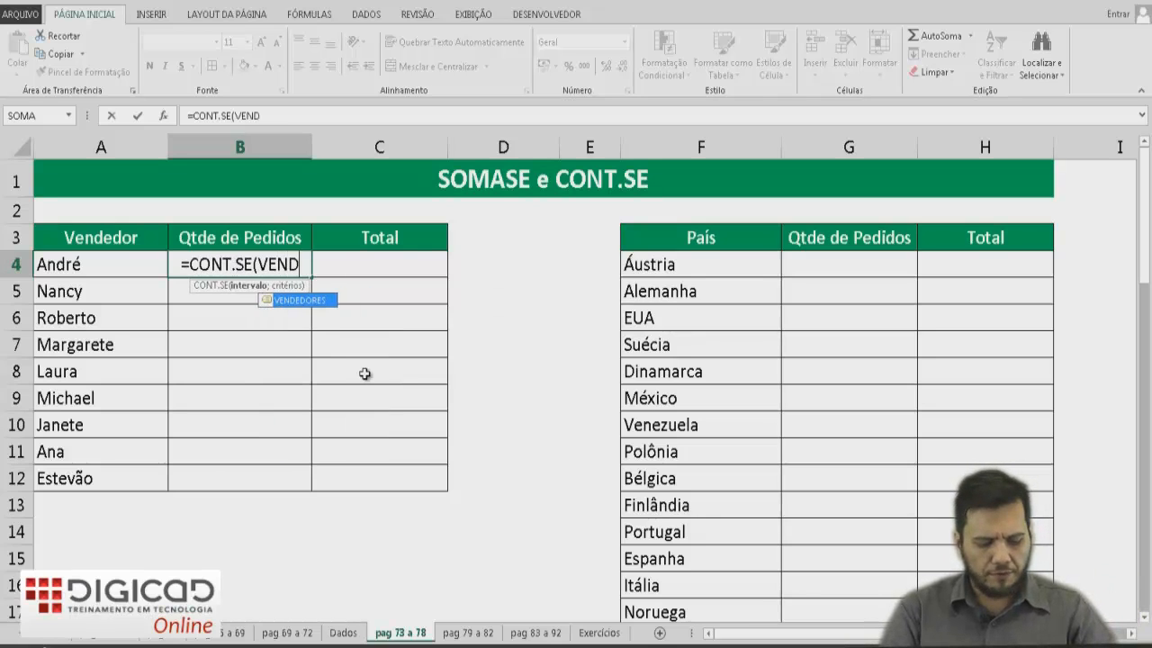
pyautogui.write('EDORES')
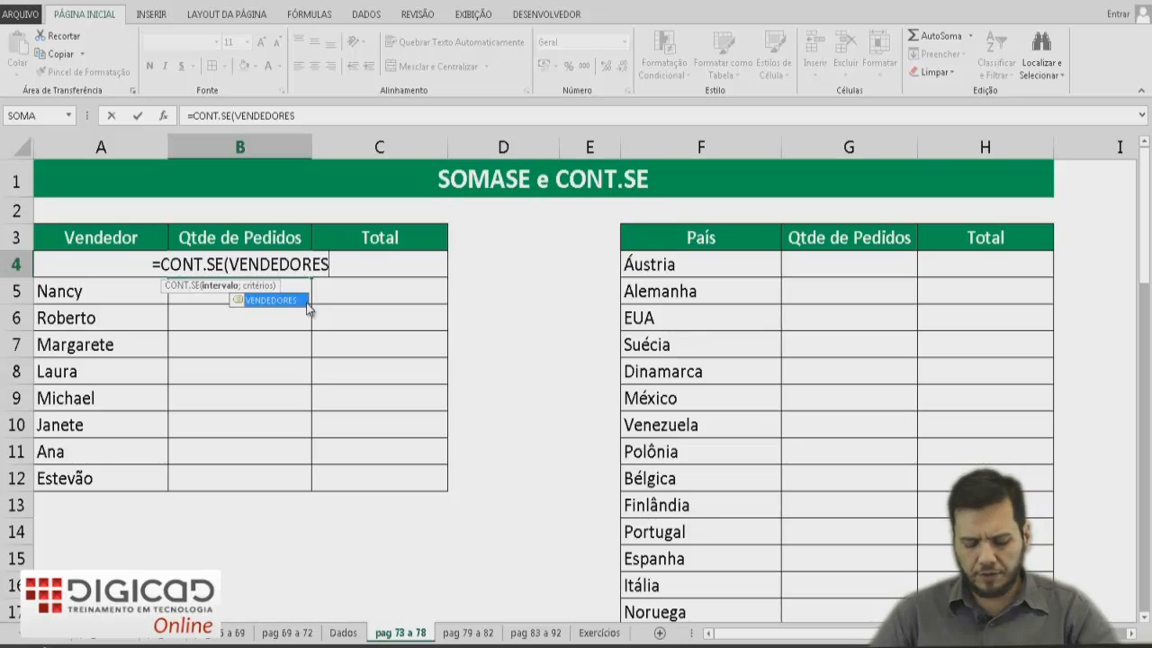
pyautogui.write(';')
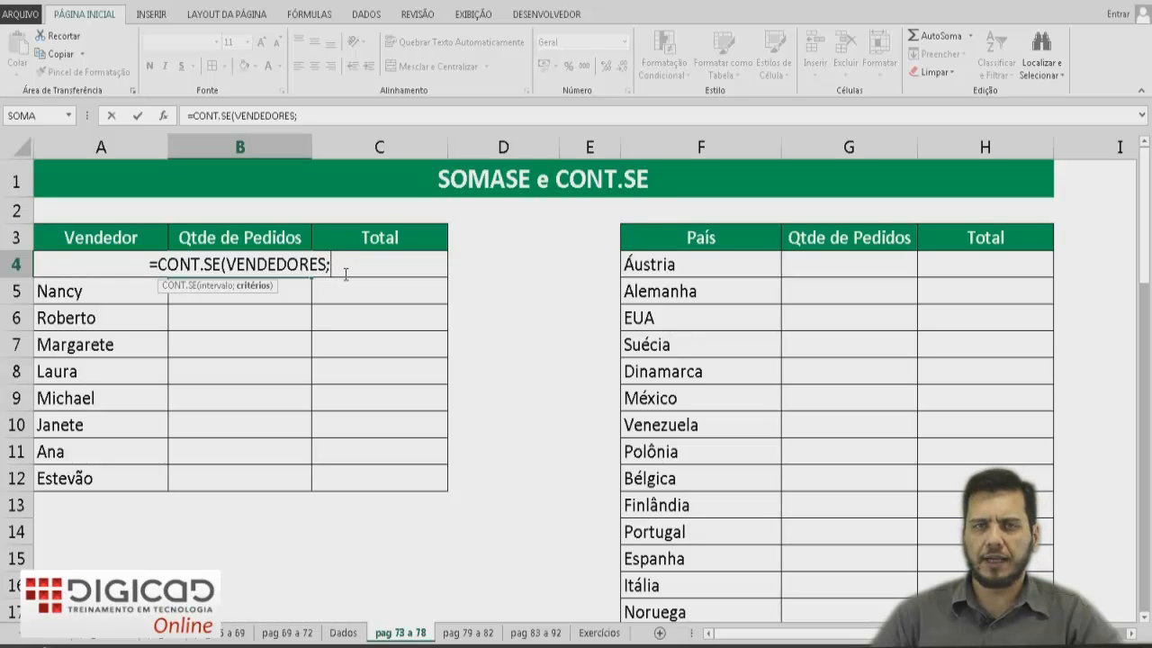
pyautogui.click(116, 236)
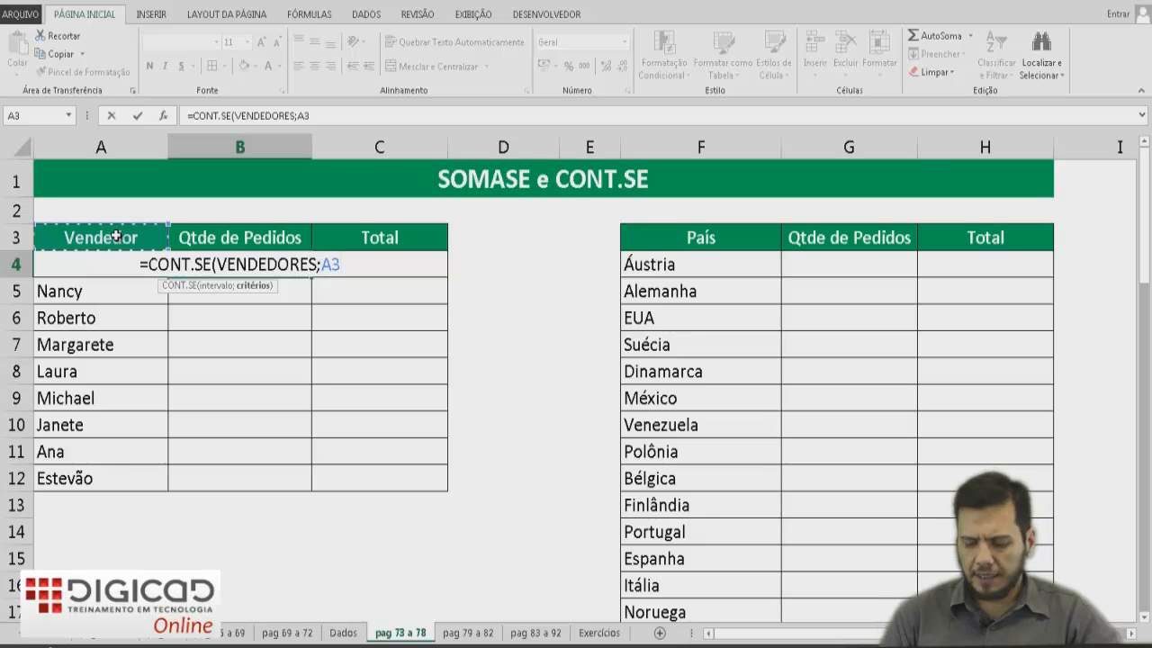
pyautogui.press('Down')
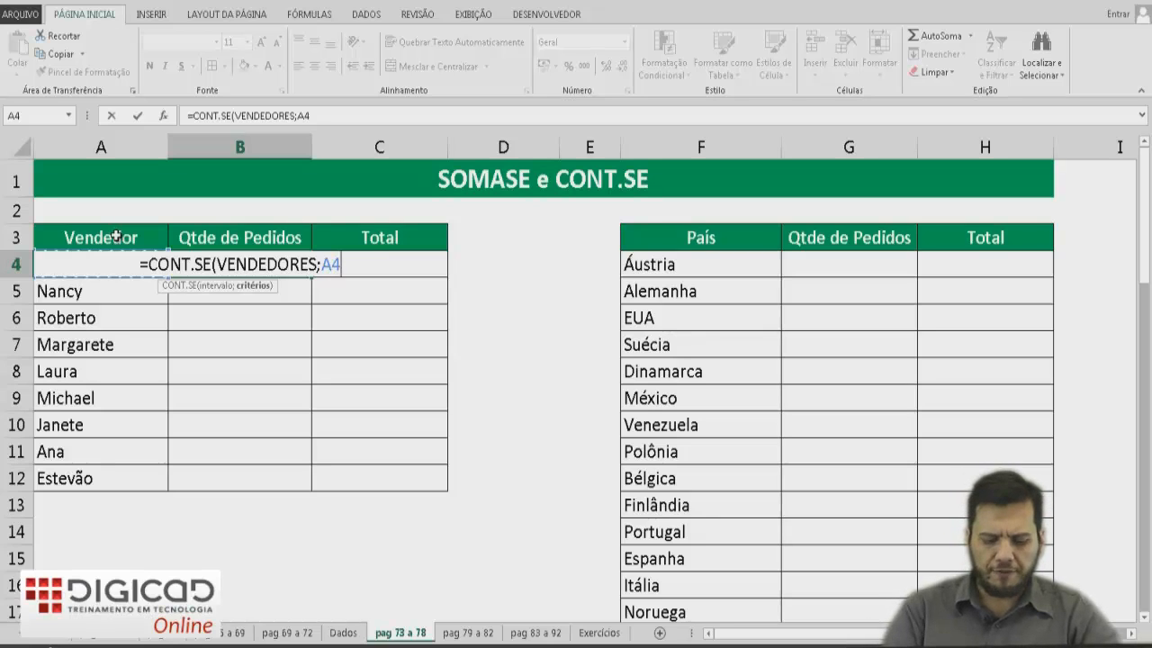
pyautogui.write(')')
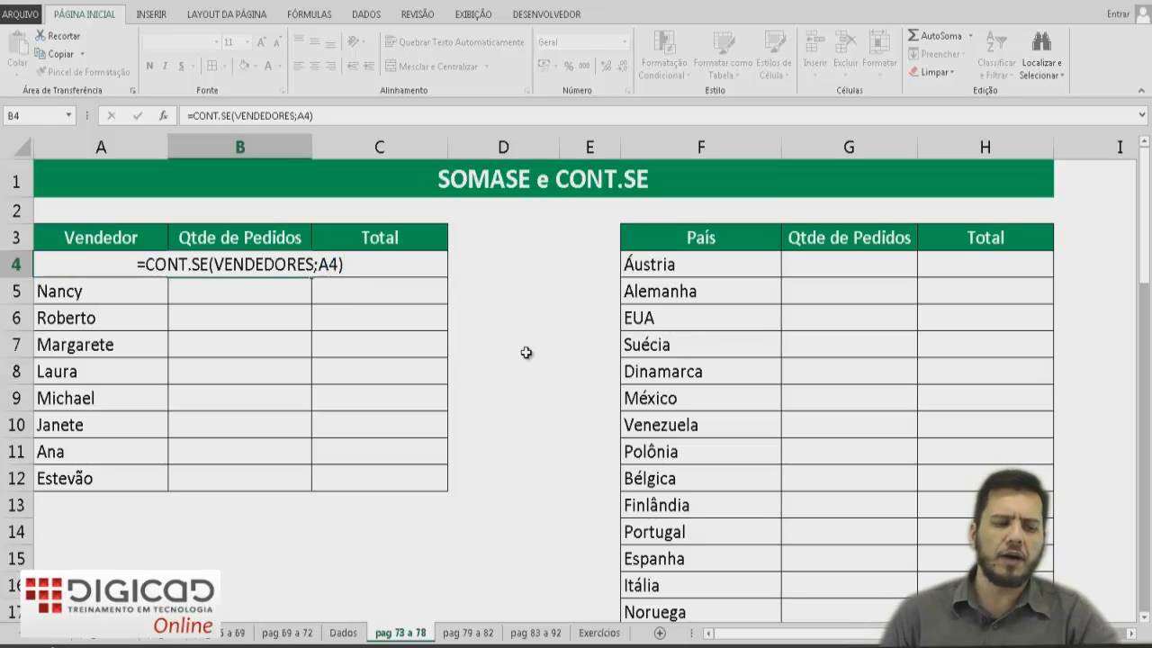
pyautogui.press('Return')
pyautogui.press('Up')
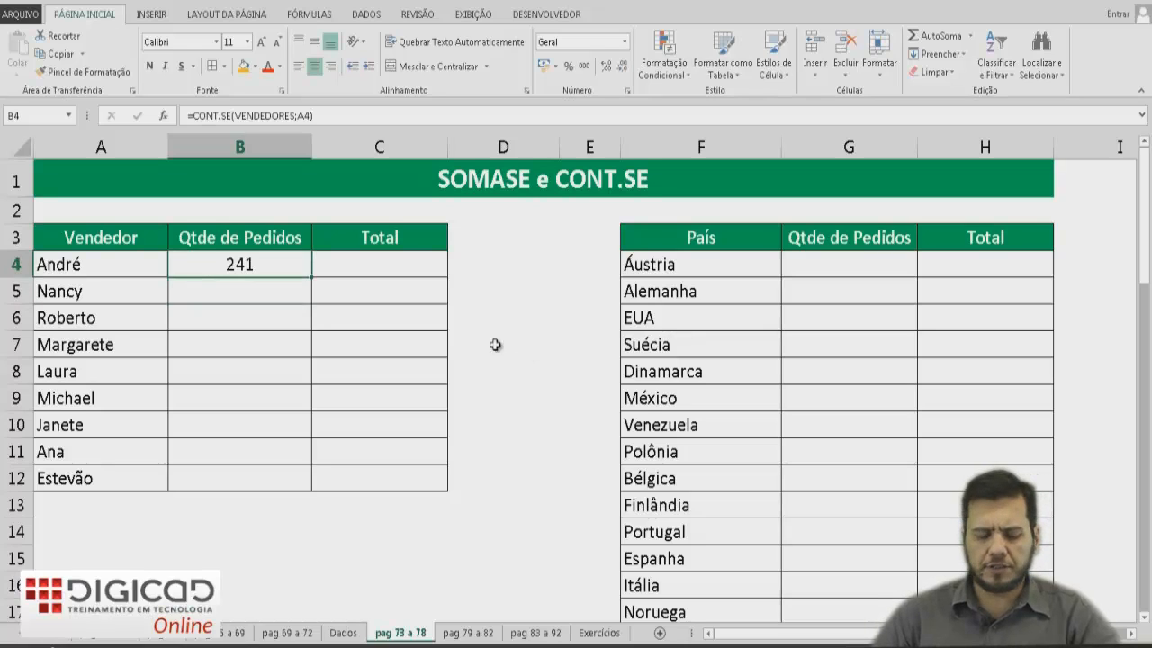
pyautogui.moveTo(312, 276); pyautogui.dragTo(306, 491)
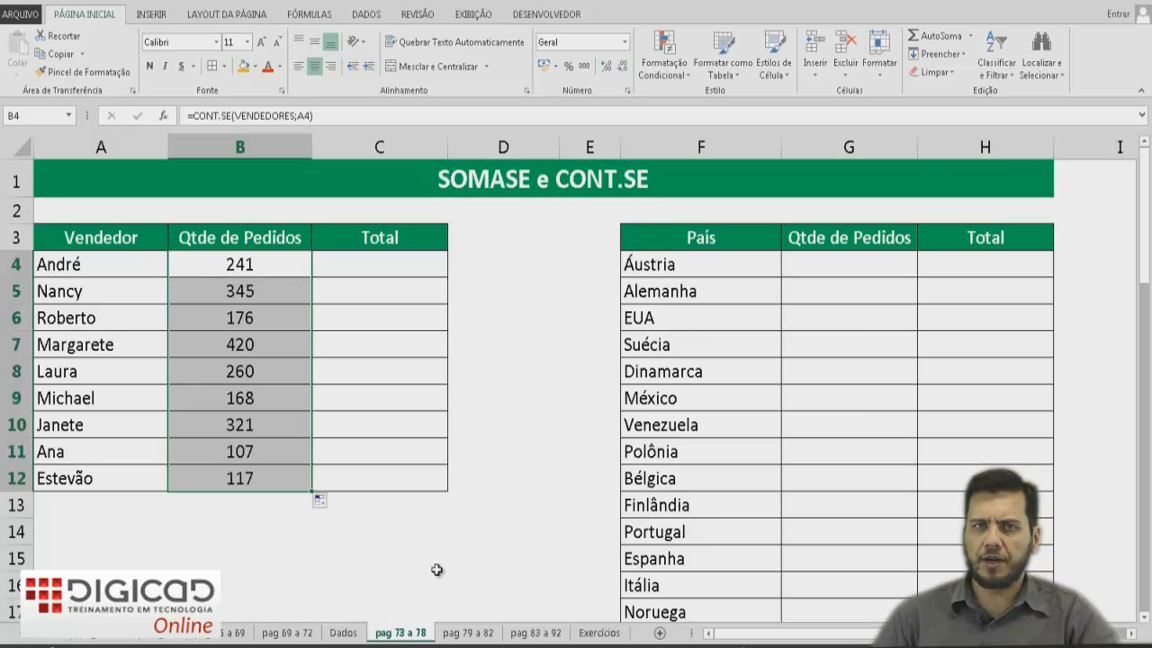
# Sum André's totals in C4 with =SOMASE(VENDEDORES;A4;TOTAIS) and fill the formula down to Estevão's row.
pyautogui.click(416, 259)
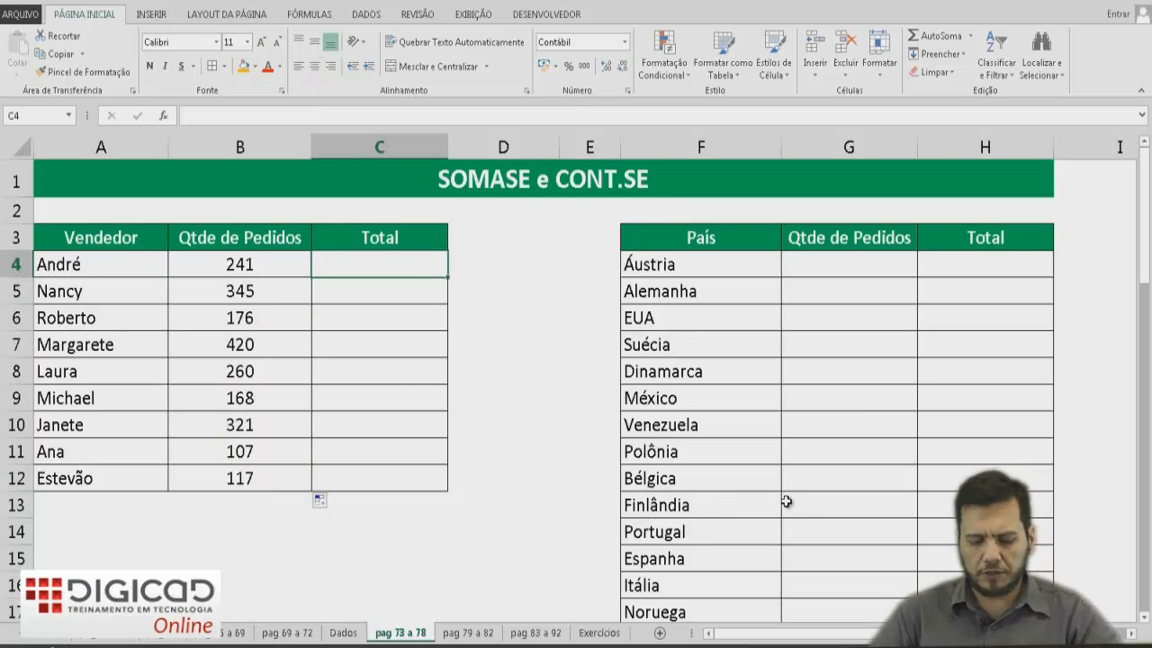
pyautogui.write('=SOMASE(')
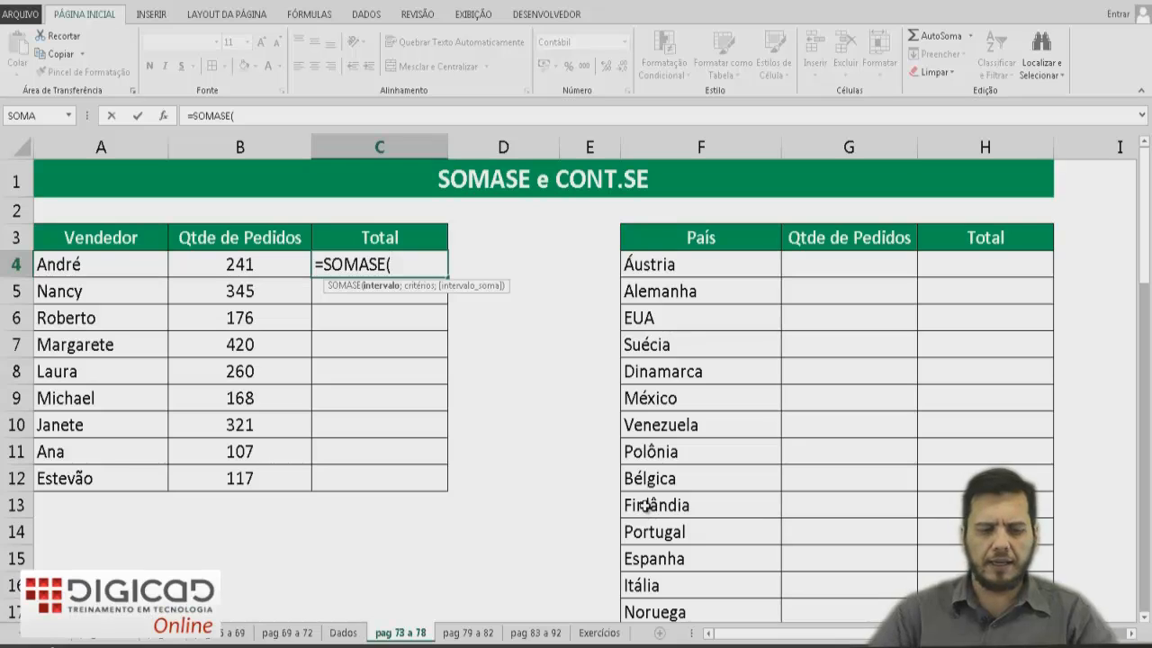
pyautogui.write('VEN')
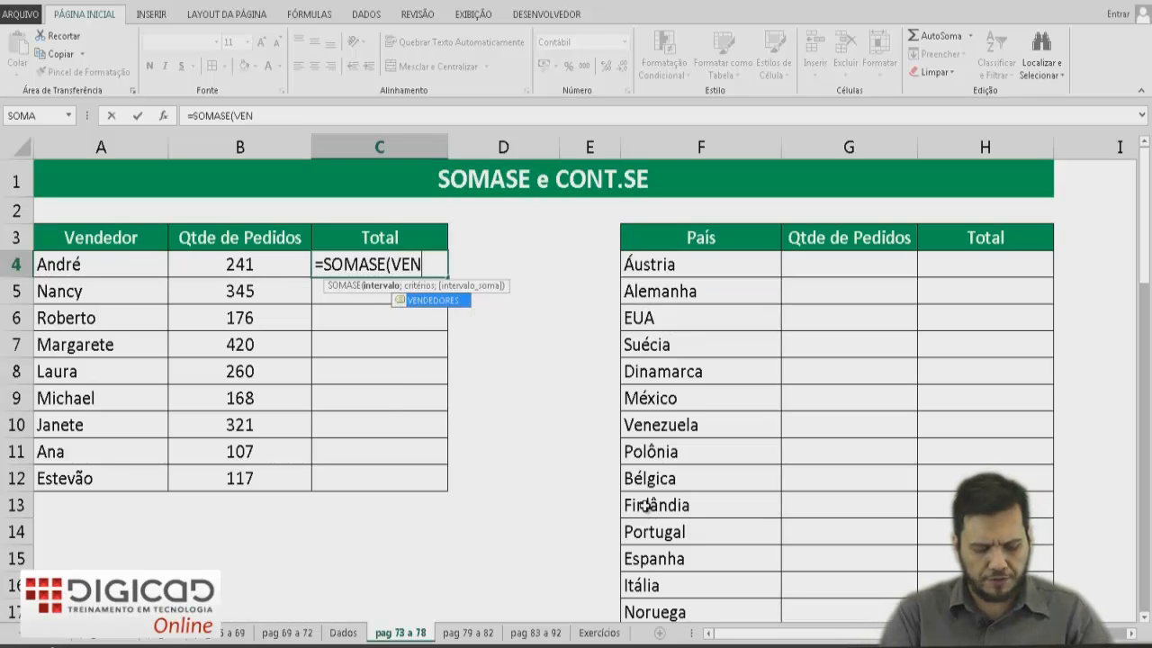
pyautogui.write('DEDORES;')
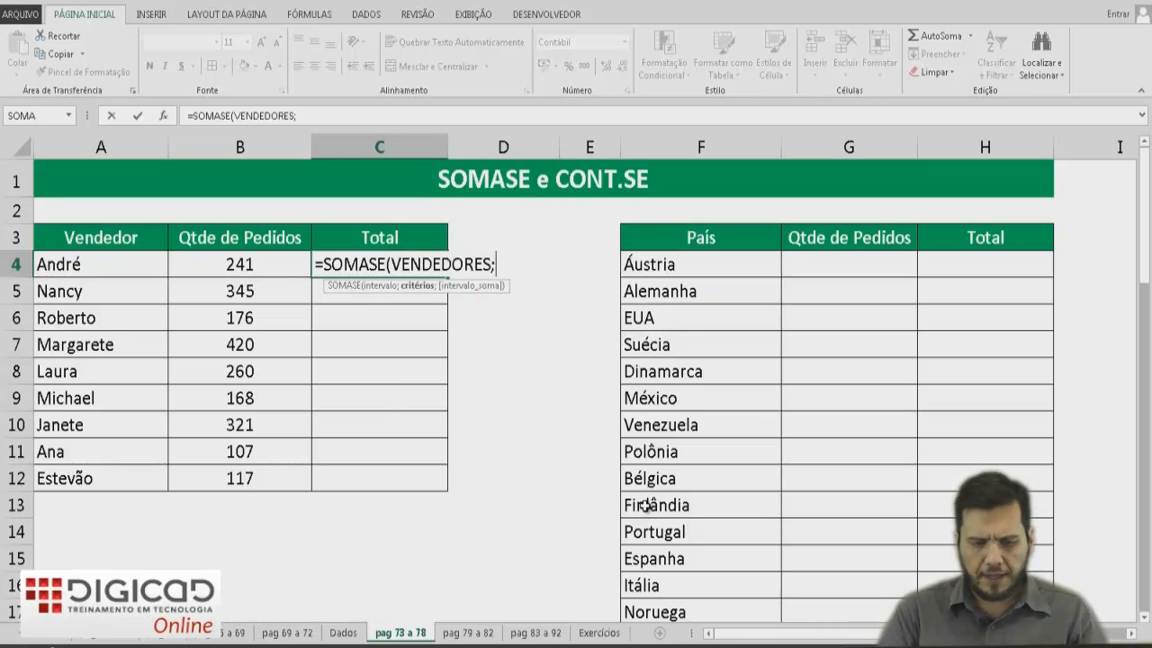
pyautogui.click(126, 266)
pyautogui.write(';')
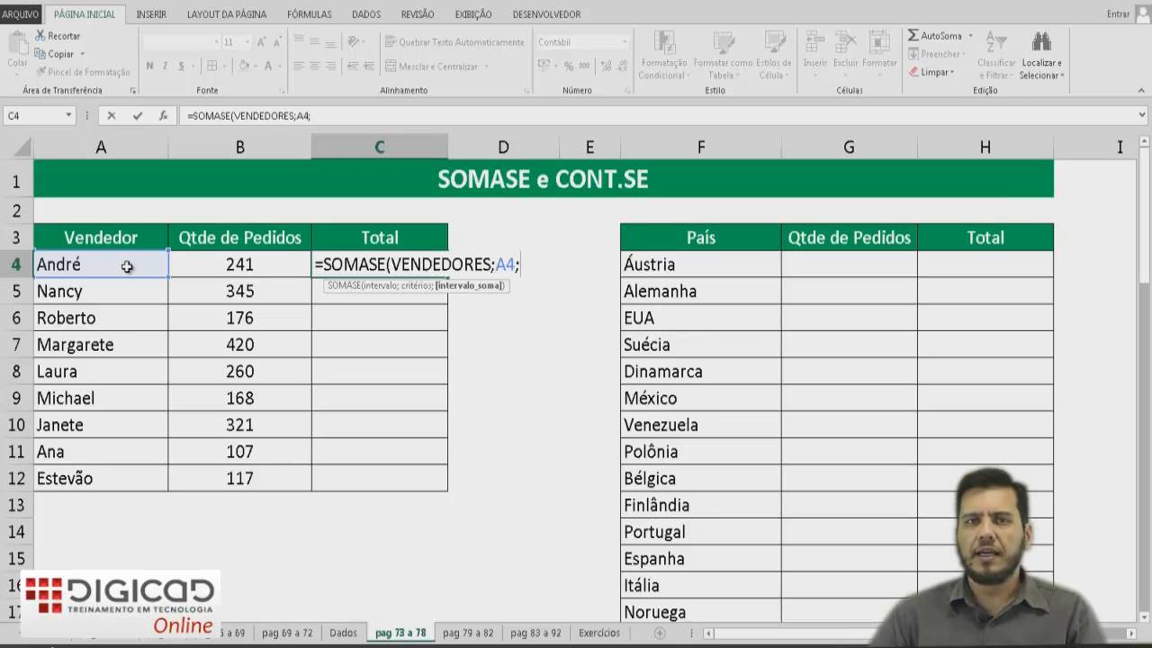
pyautogui.write('TOTAIS')
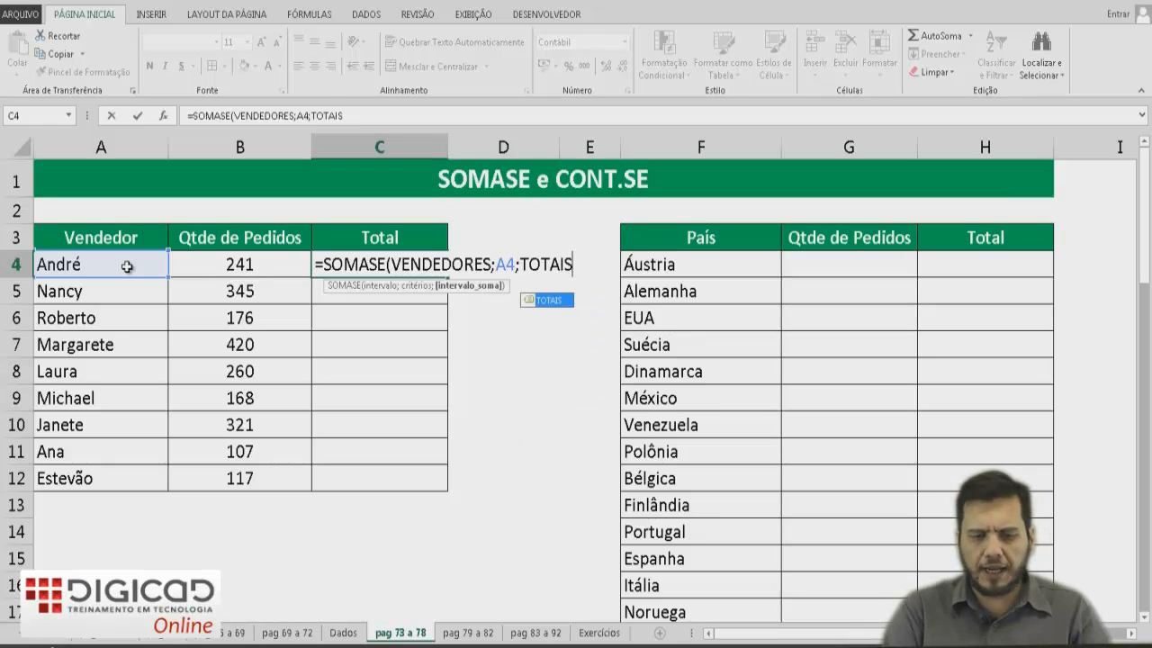
pyautogui.write(')')
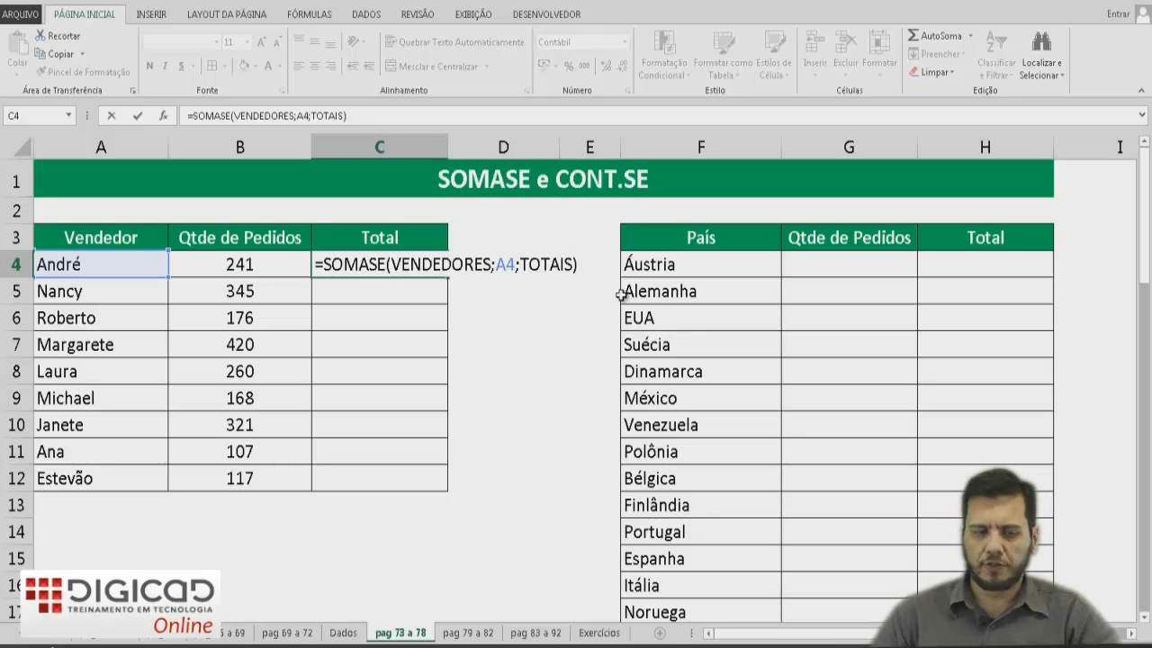
pyautogui.press('Return')
pyautogui.press('Up')
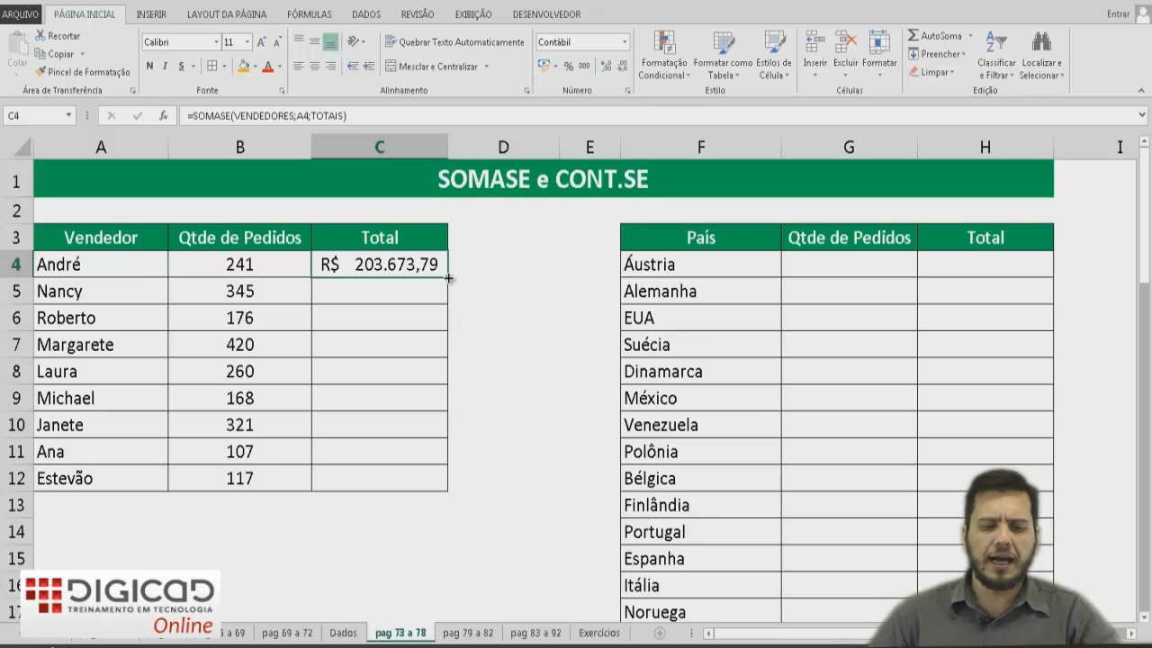
pyautogui.moveTo(447, 277); pyautogui.dragTo(448, 490)
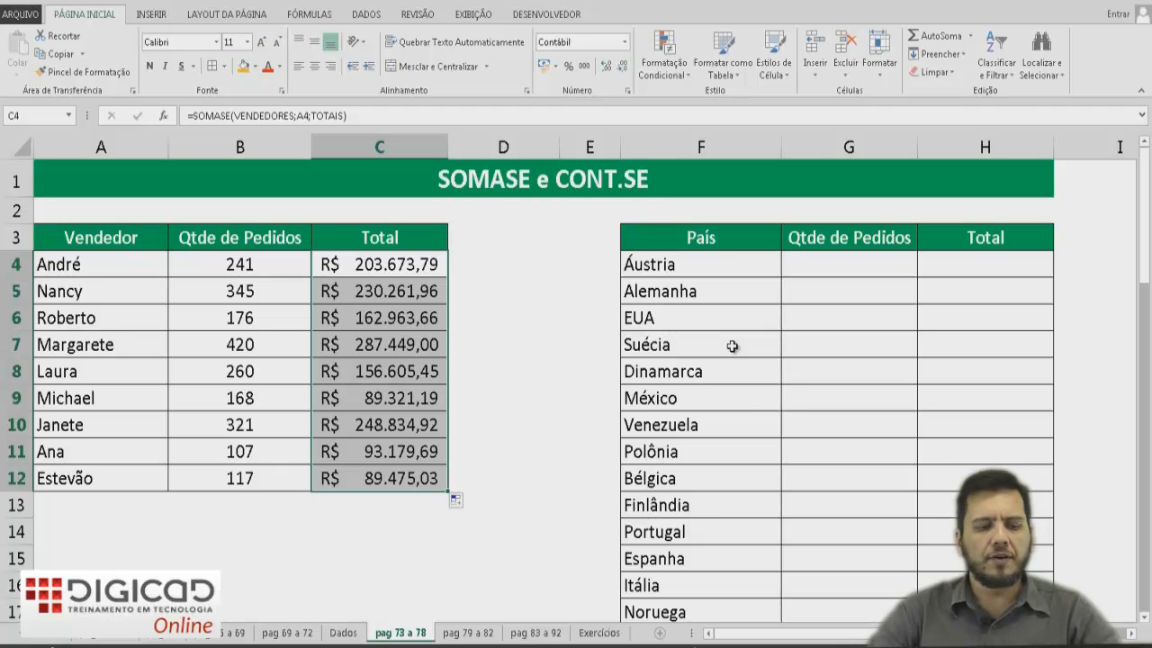
# Review the CONT.SE formula in B4 and the SOMASE formula in C4.
pyautogui.doubleClick(259, 264)
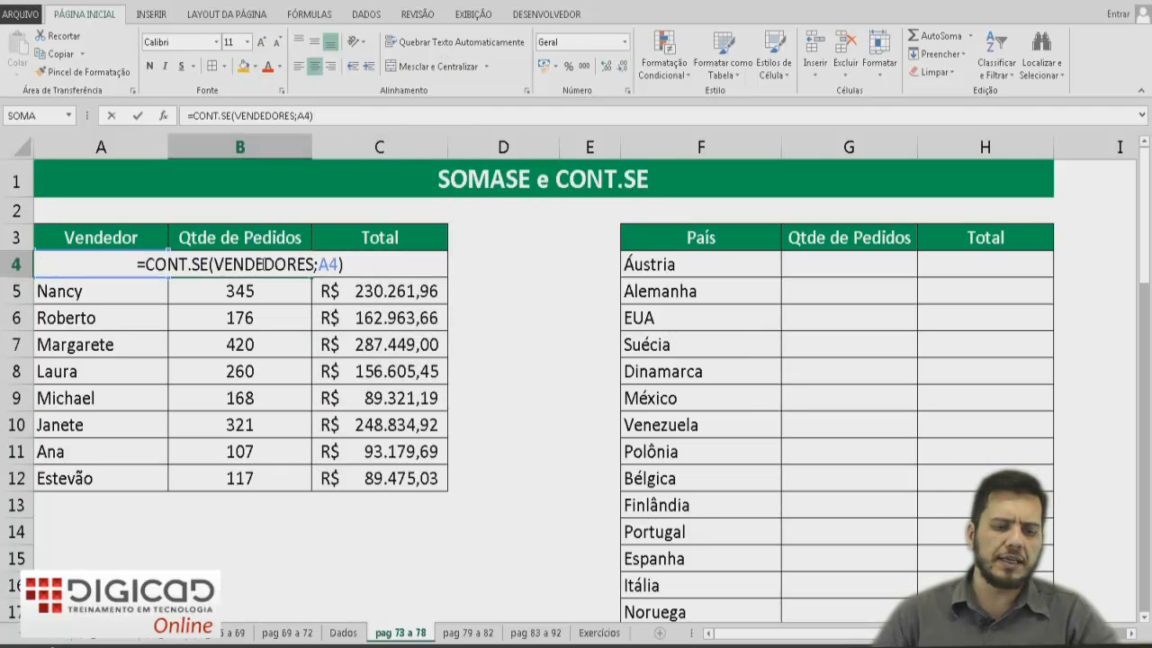
pyautogui.press('Return')
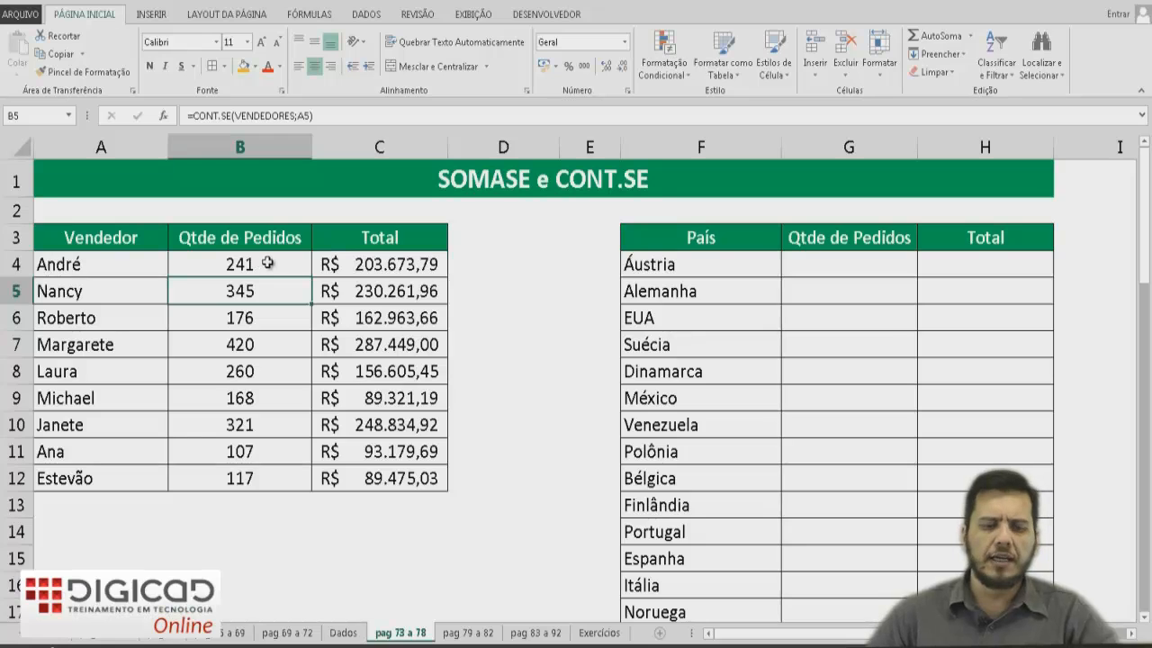
pyautogui.doubleClick(327, 264)
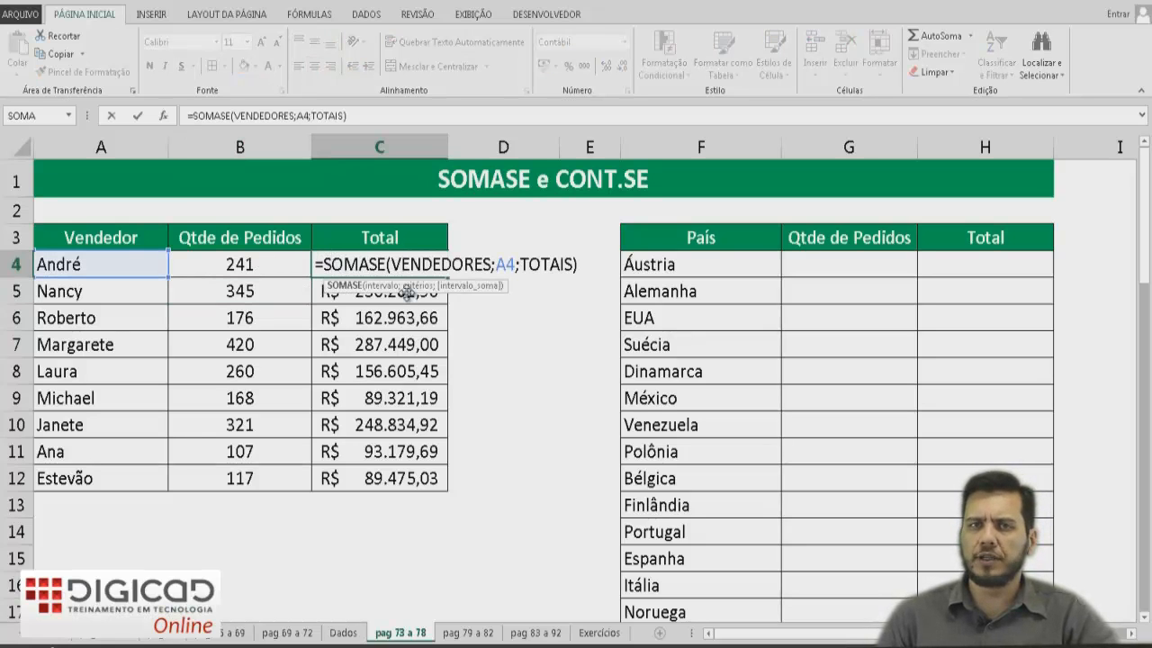
pyautogui.press('Return')
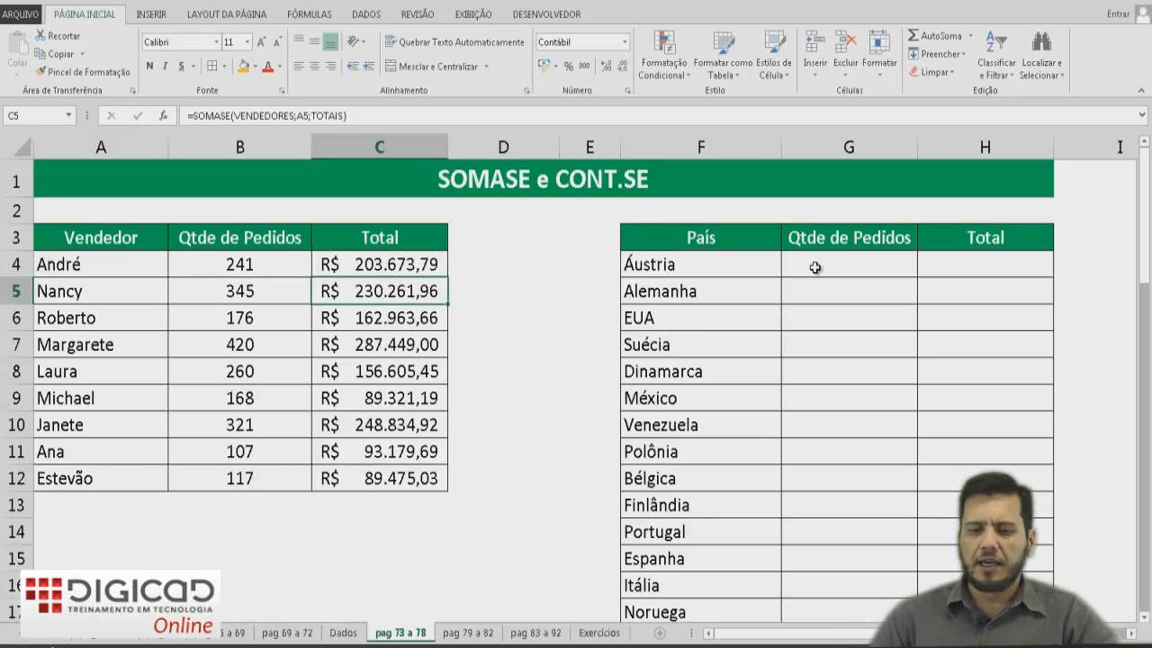
# Examine the Qtde de Pedidos and Total columns of the country table.
pyautogui.click(850, 147)
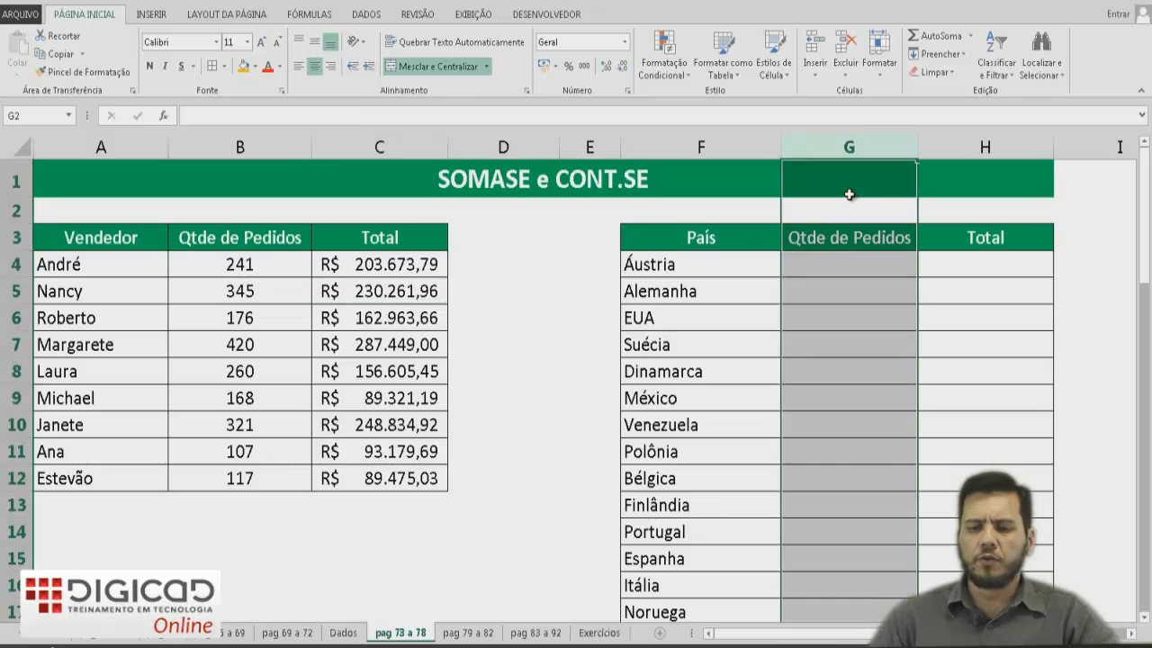
pyautogui.click(798, 241)
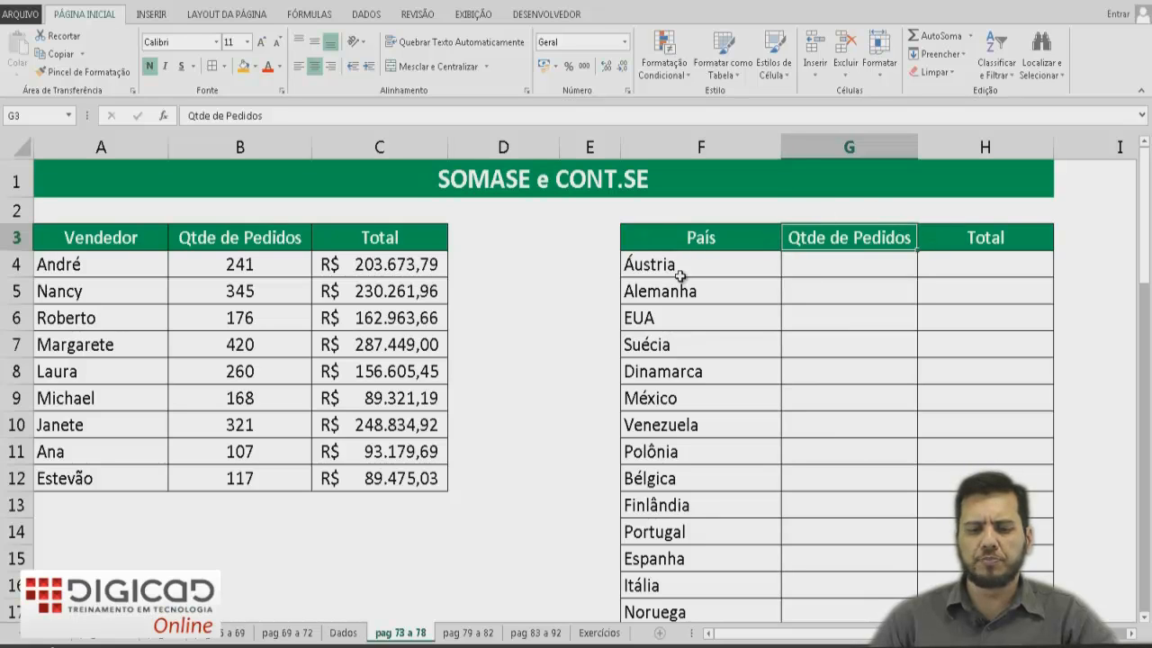
pyautogui.click(994, 241)
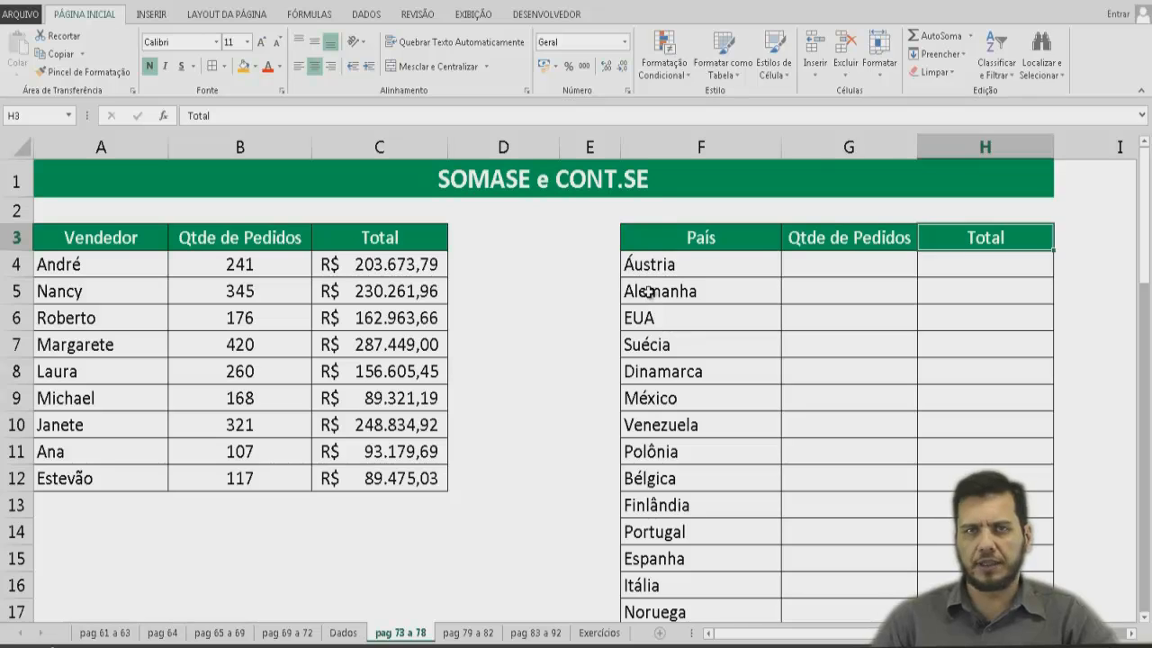
pyautogui.moveTo(846, 241); pyautogui.dragTo(836, 407)
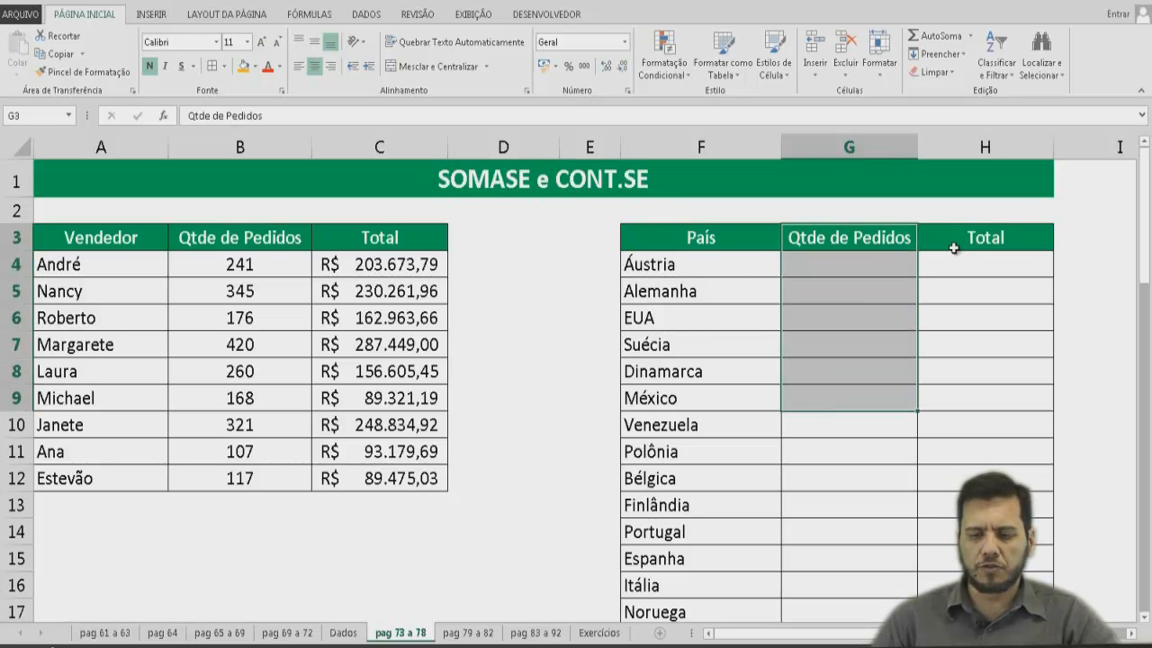
pyautogui.click(959, 241)
pyautogui.moveTo(960, 271); pyautogui.dragTo(941, 408)
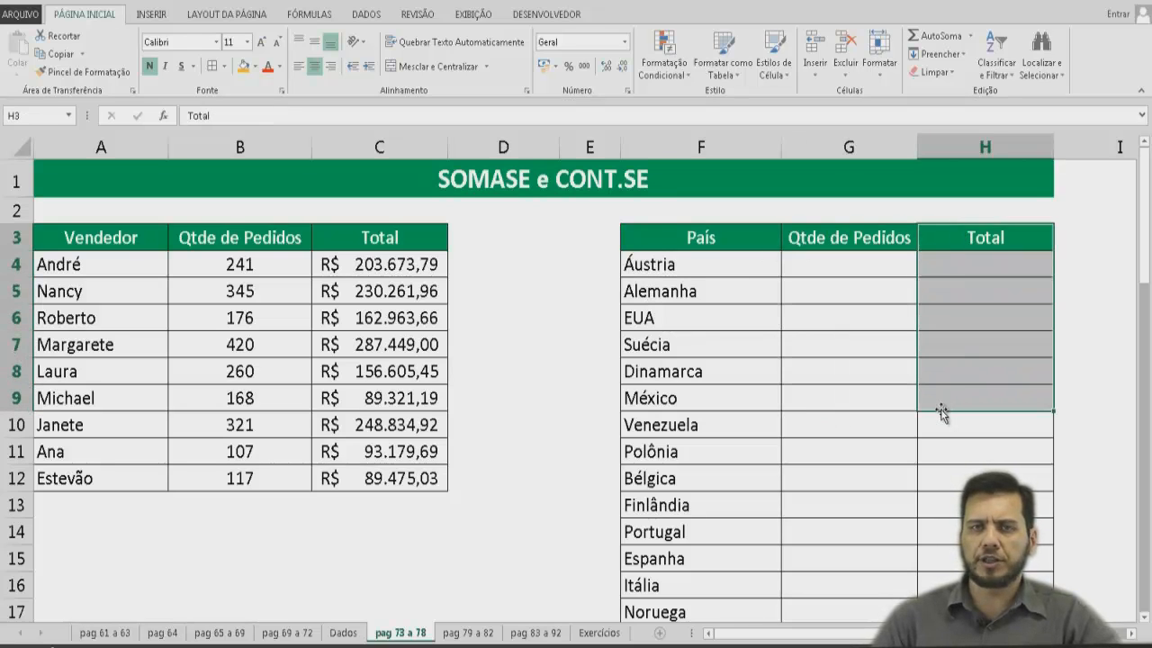